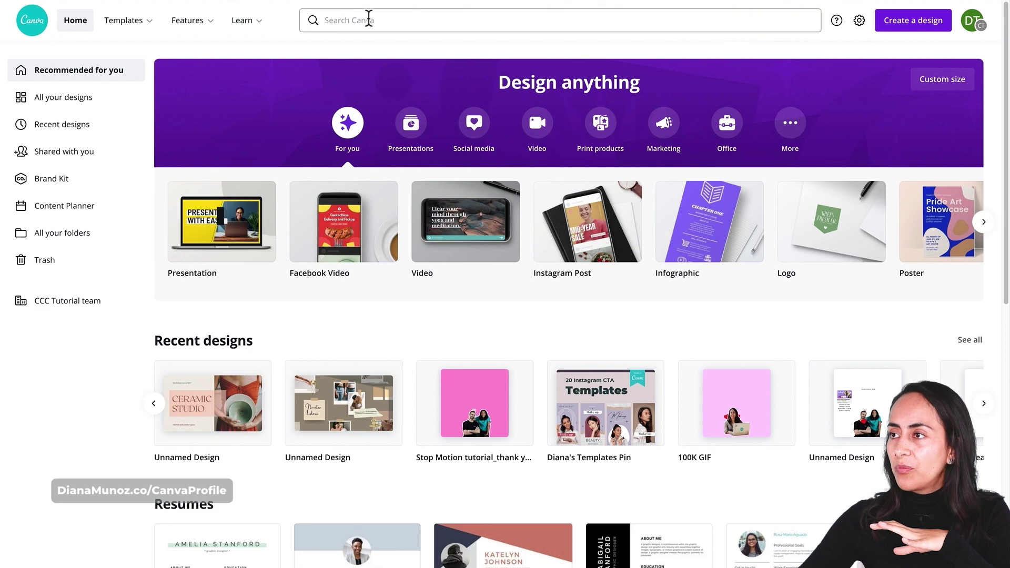
Step: Search for 'youtube intro' and open the YouTube Intro templates results page
left_click(370, 20)
type("youtu")
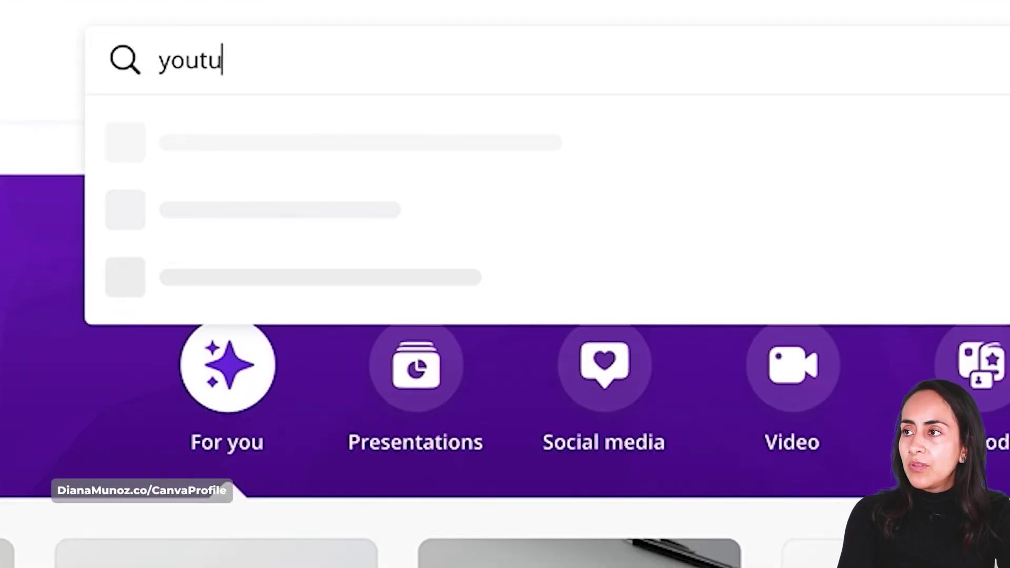
type("be intro")
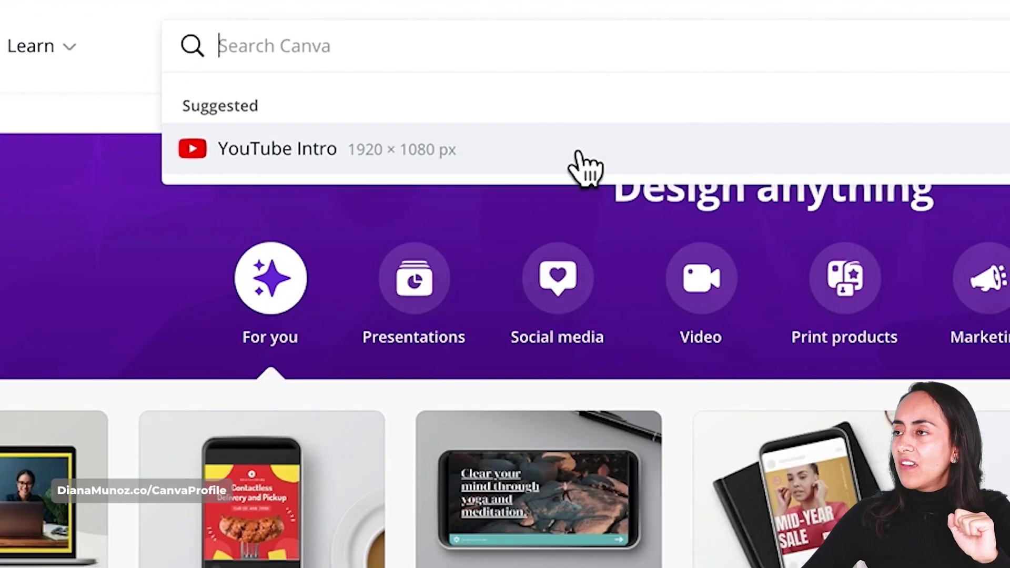
left_click(633, 203)
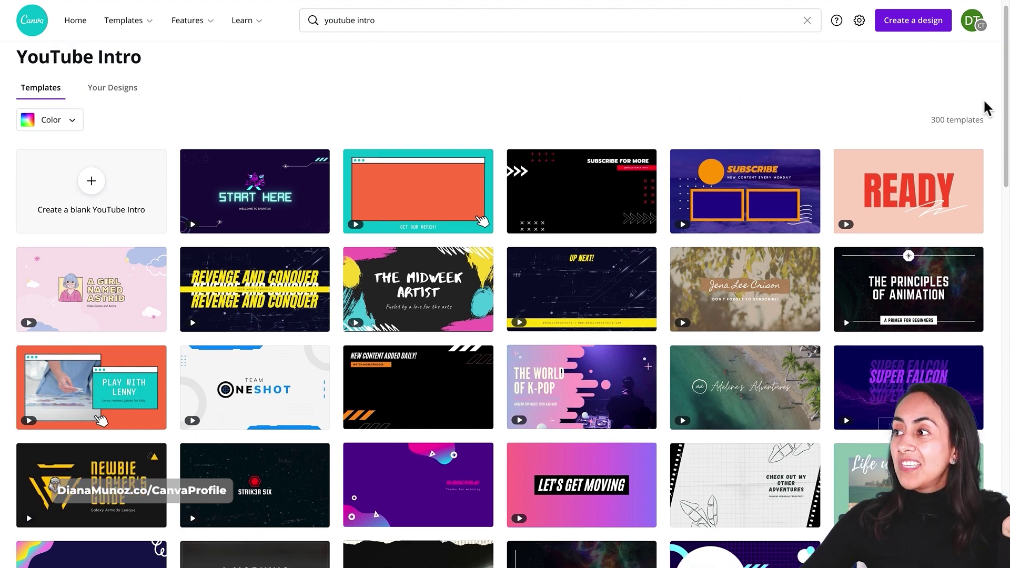
scroll(986, 108, "down", 1)
scroll(989, 141, "down", 1)
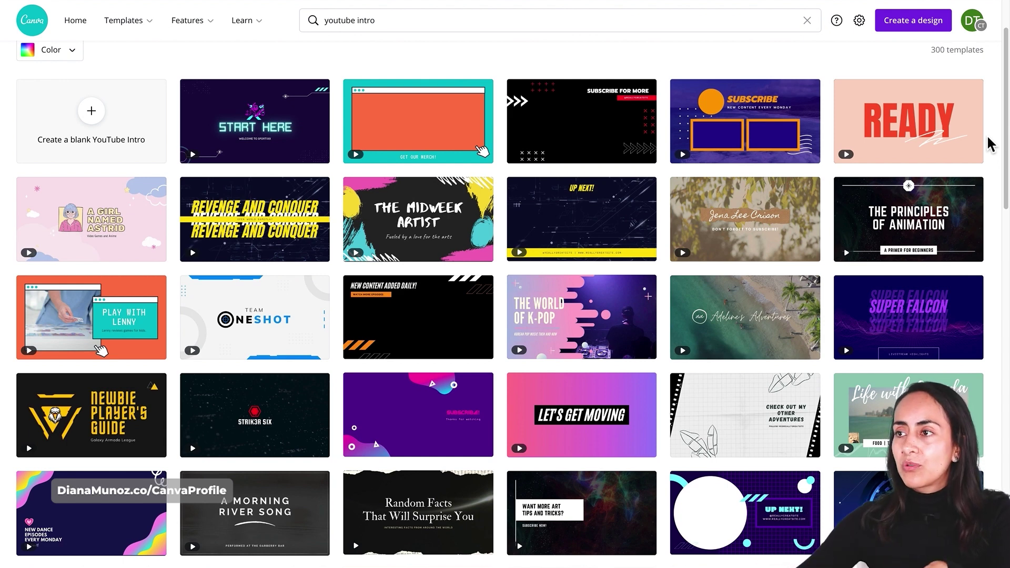
scroll(989, 145, "up", 2)
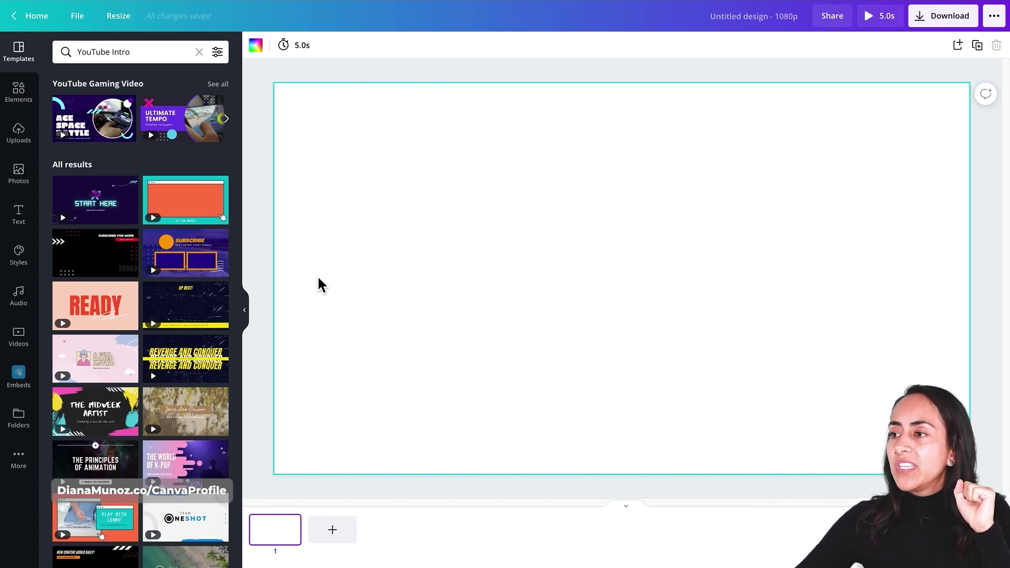
Step: Set the page background to turquoise, then lighten it to a custom pale aqua, #D2EEEF
left_click(251, 306)
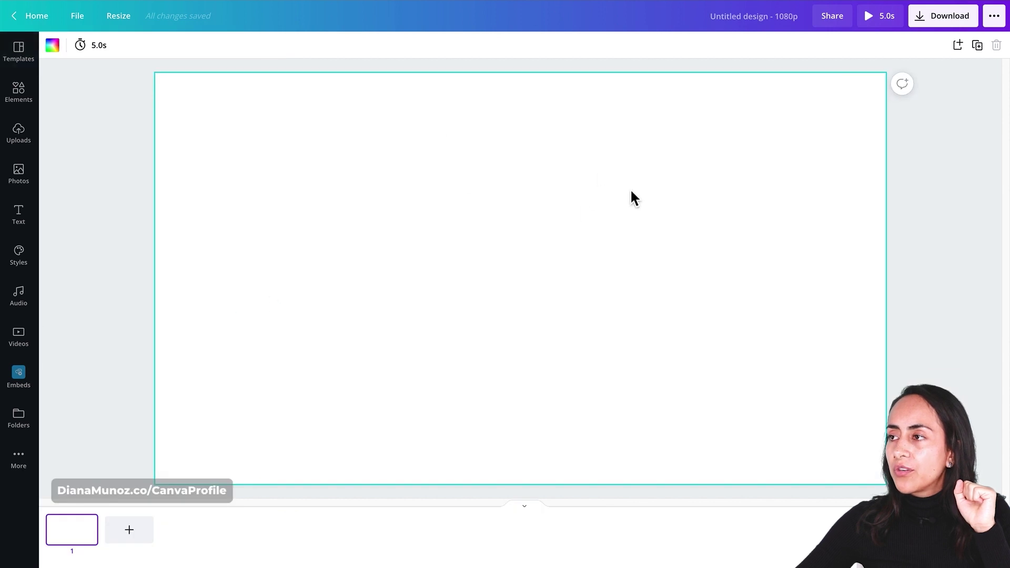
left_click(53, 45)
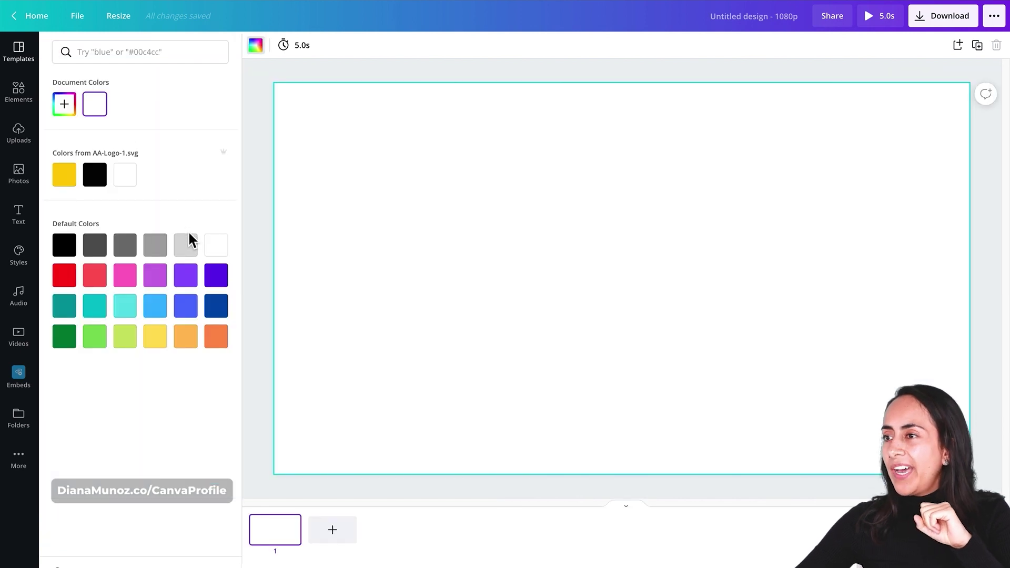
left_click(136, 320)
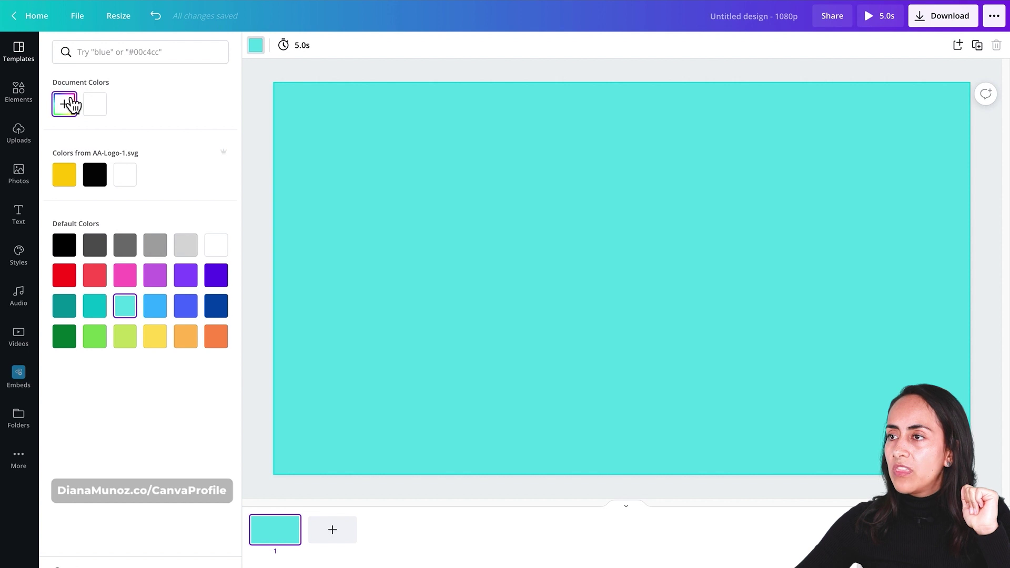
left_click(71, 105)
left_click_drag(95, 141, 80, 134)
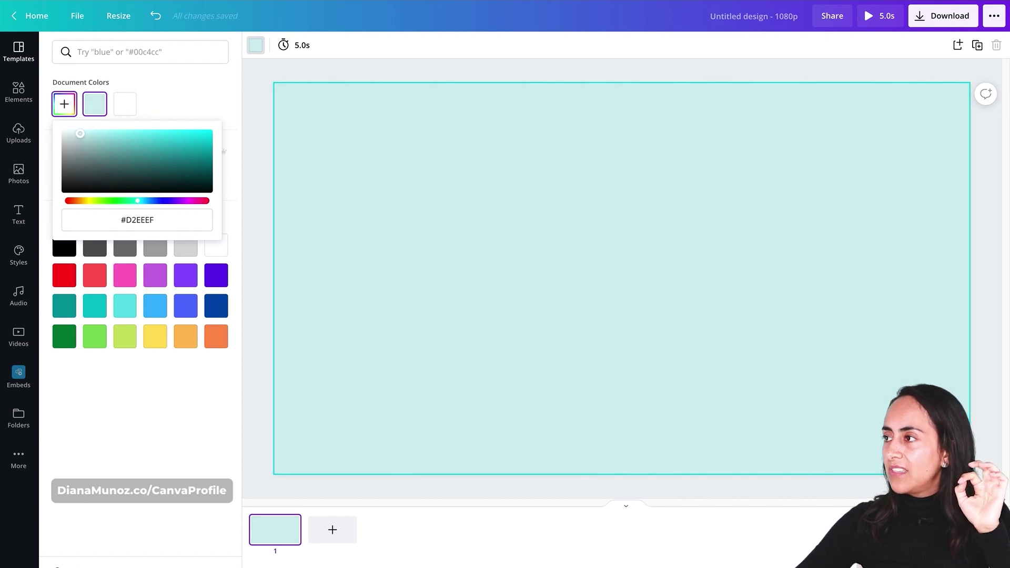
left_click(270, 138)
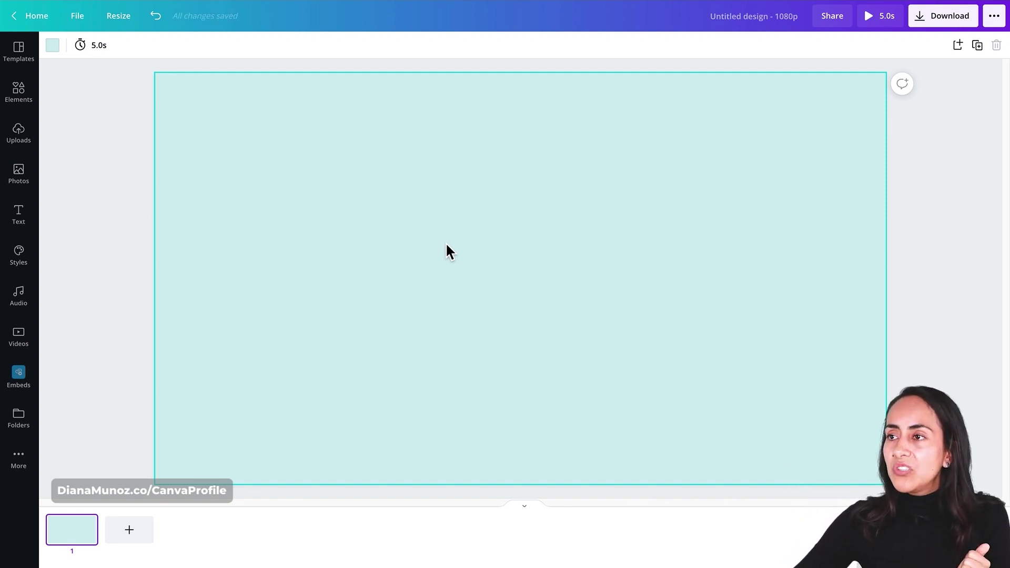
Step: Search the elements library for 'blob animated' and filter the results to graphics
left_click(18, 92)
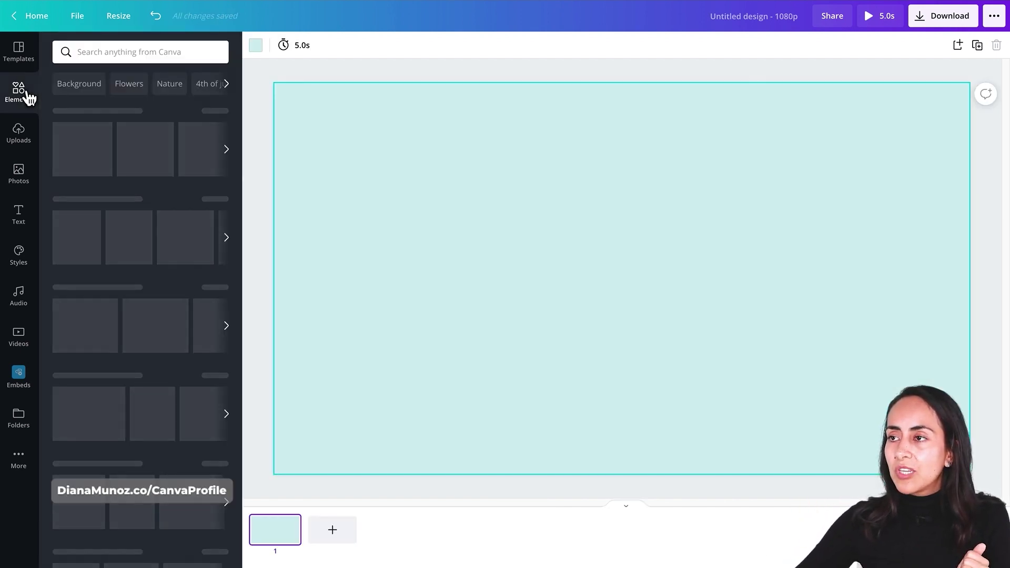
left_click(96, 58)
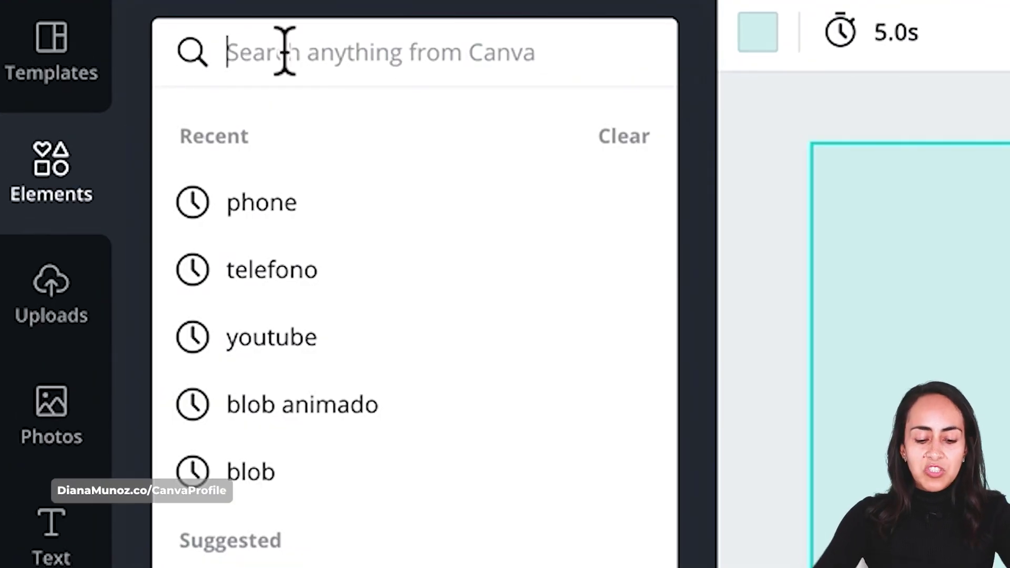
type("blob ")
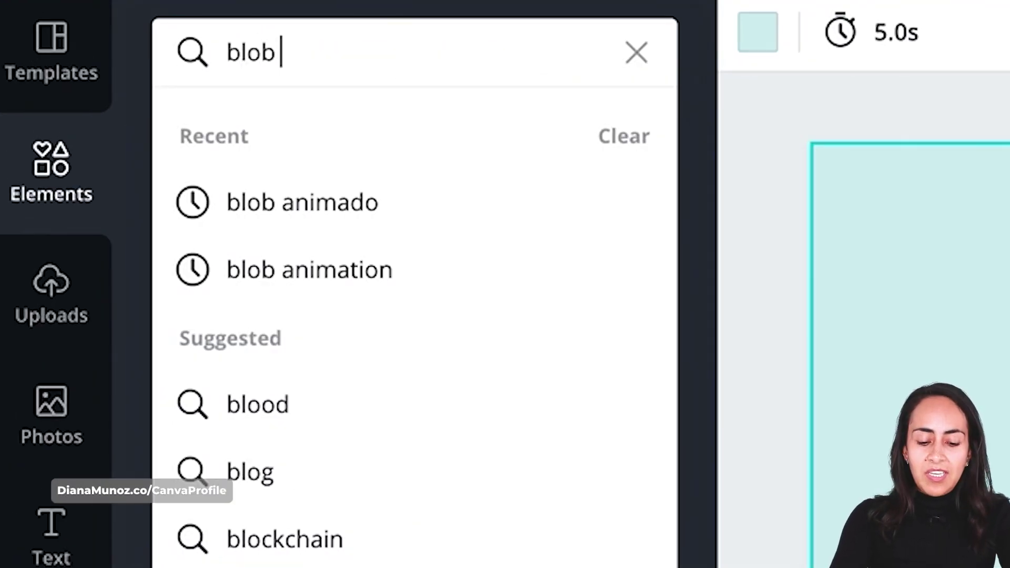
type("animated")
key("Return")
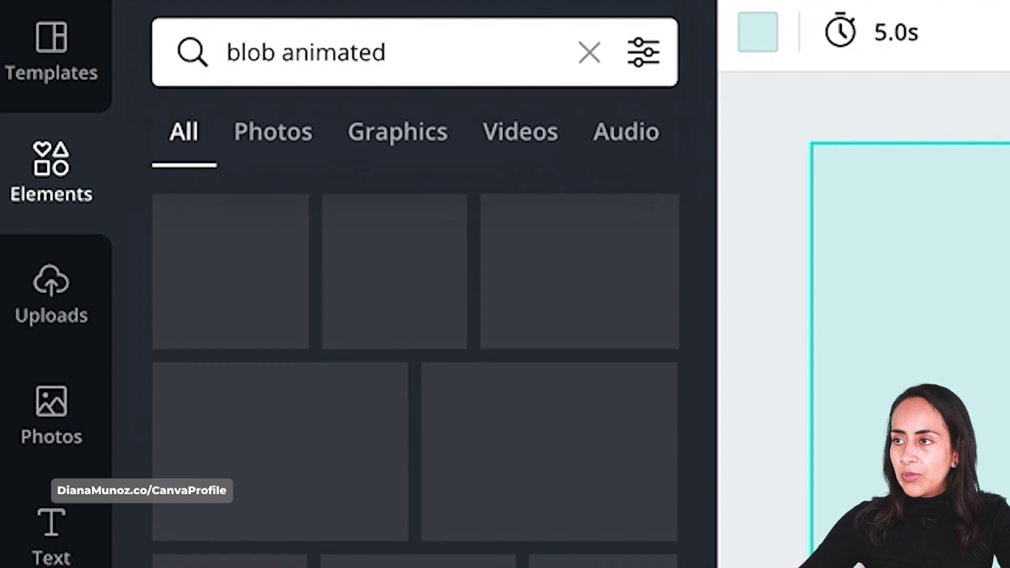
left_click(132, 79)
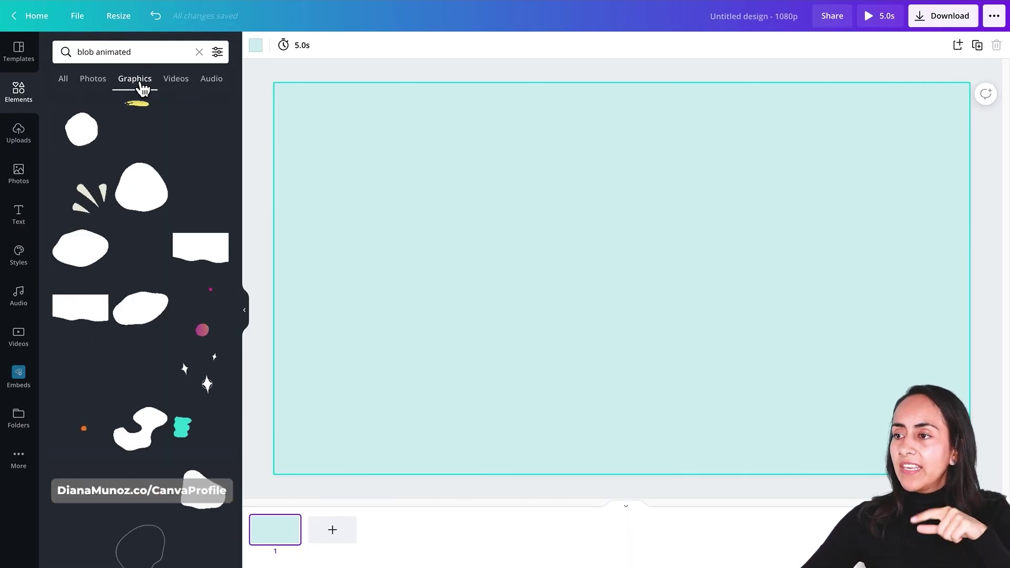
scroll(212, 356, "down", 7)
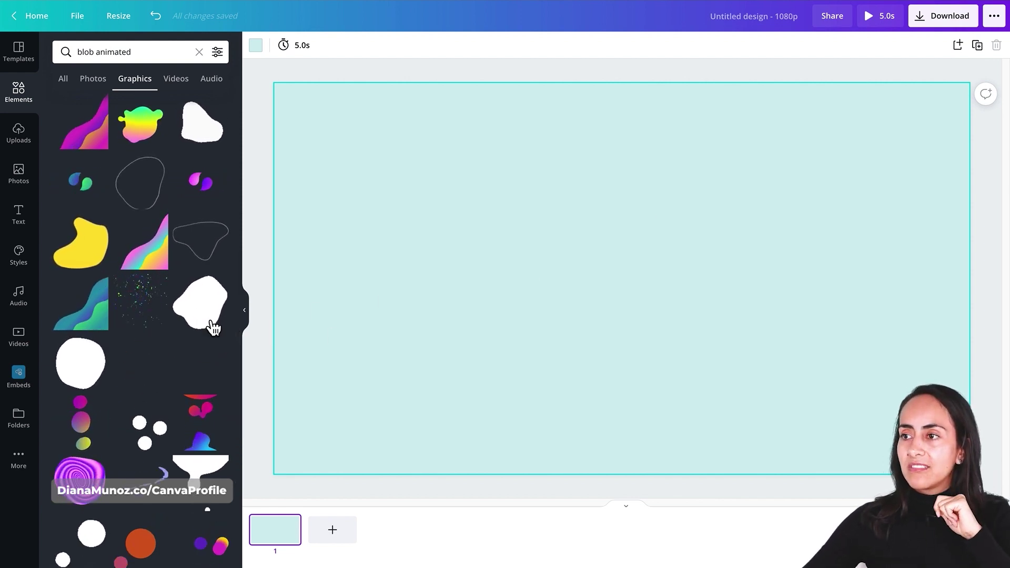
Step: Add the teal gradient wave graphic and move it into the page's lower-right corner
left_click(94, 316)
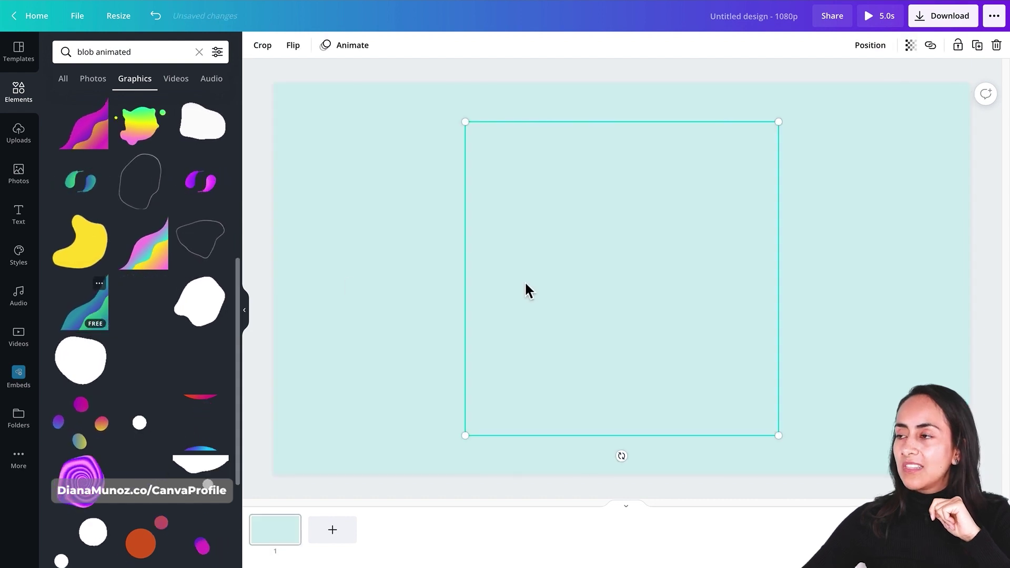
left_click_drag(706, 361, 914, 390)
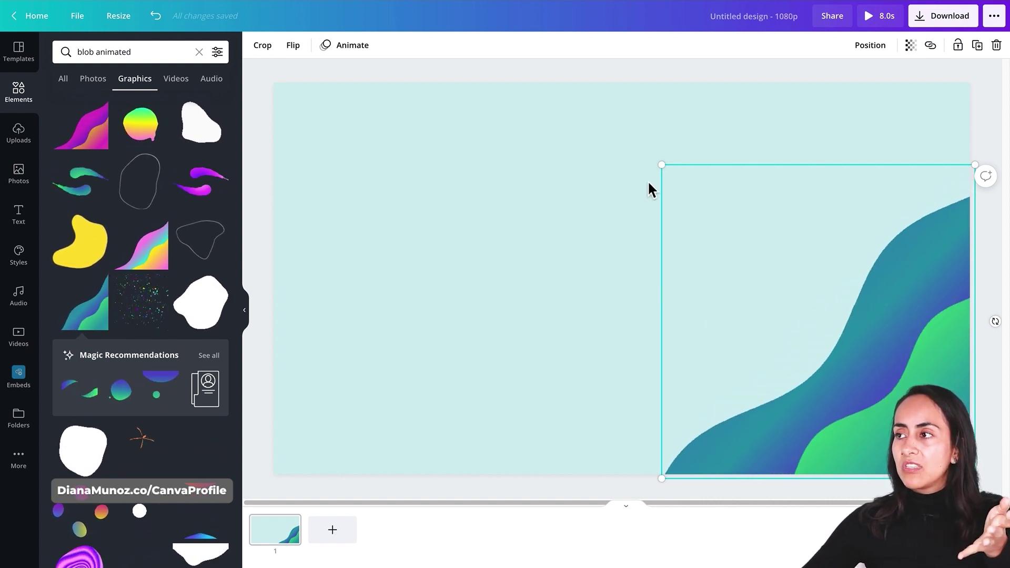
scroll(171, 392, "up", 4)
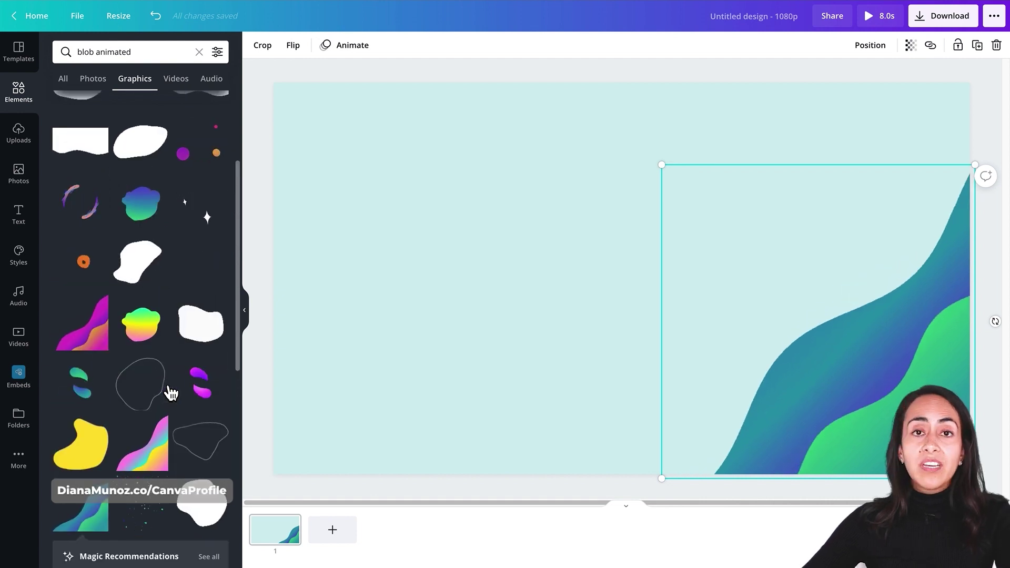
scroll(171, 392, "up", 3)
scroll(170, 391, "up", 1)
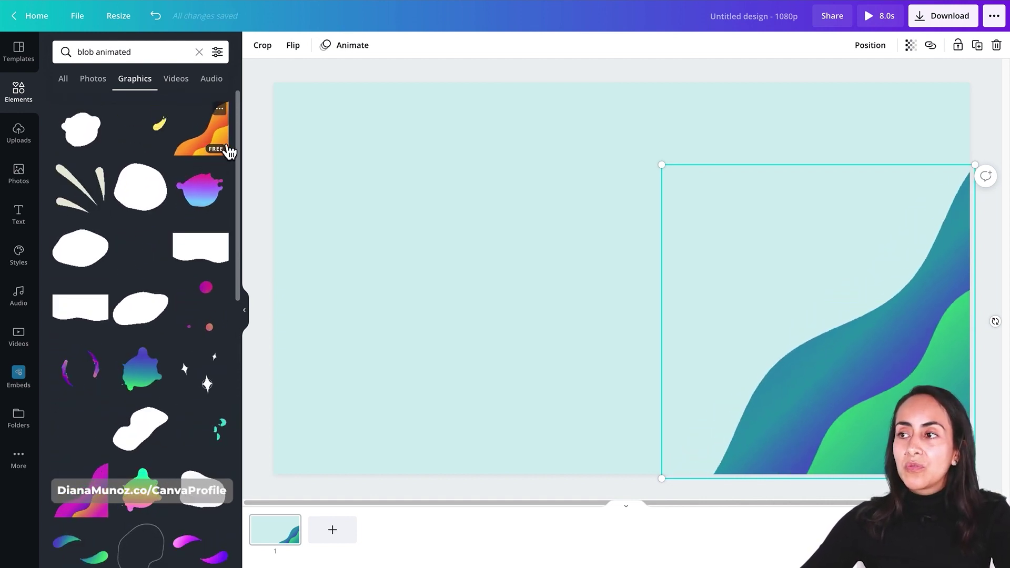
scroll(112, 488, "down", 1)
scroll(112, 488, "down", 1)
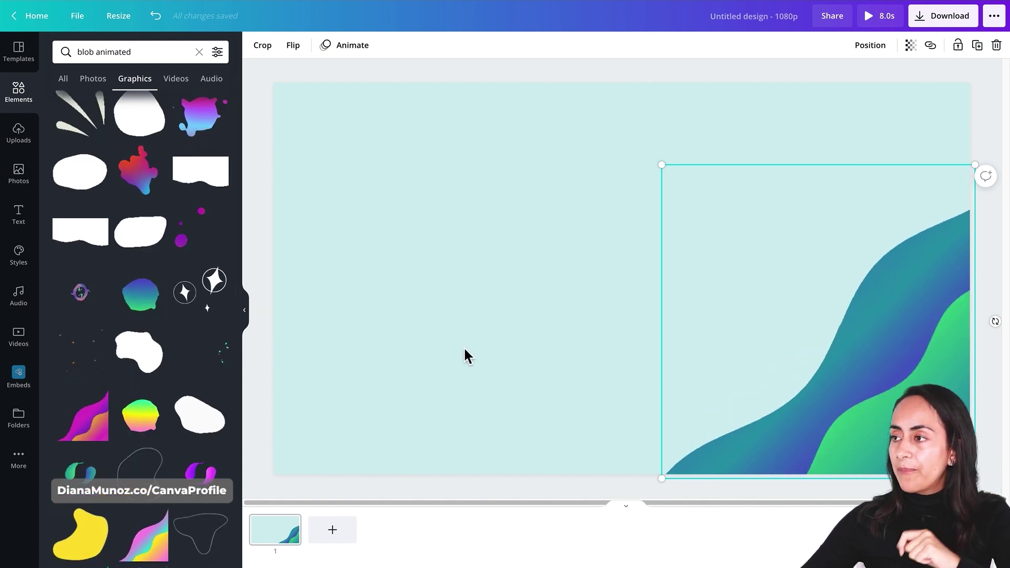
left_click(464, 351)
Step: Duplicate the wave, flip the copy horizontally and vertically, and place it top-left
left_click(253, 315)
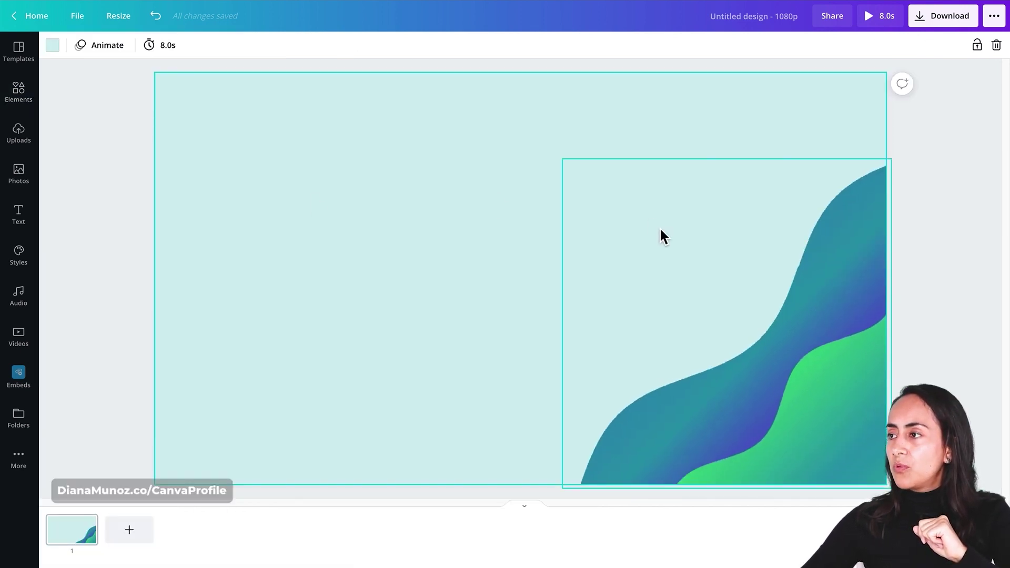
left_click(703, 355)
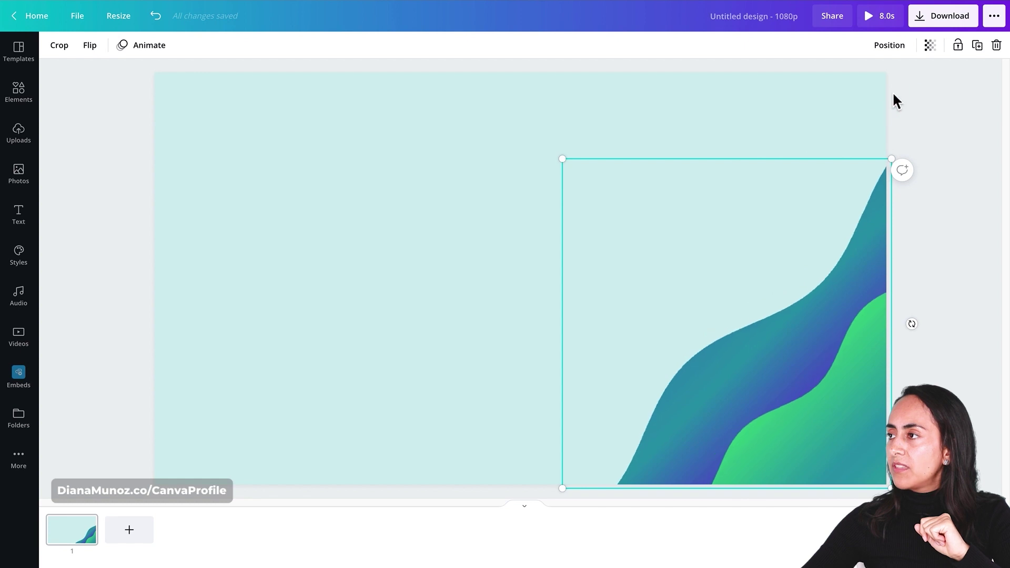
left_click(984, 52)
left_click_drag(820, 365, 454, 296)
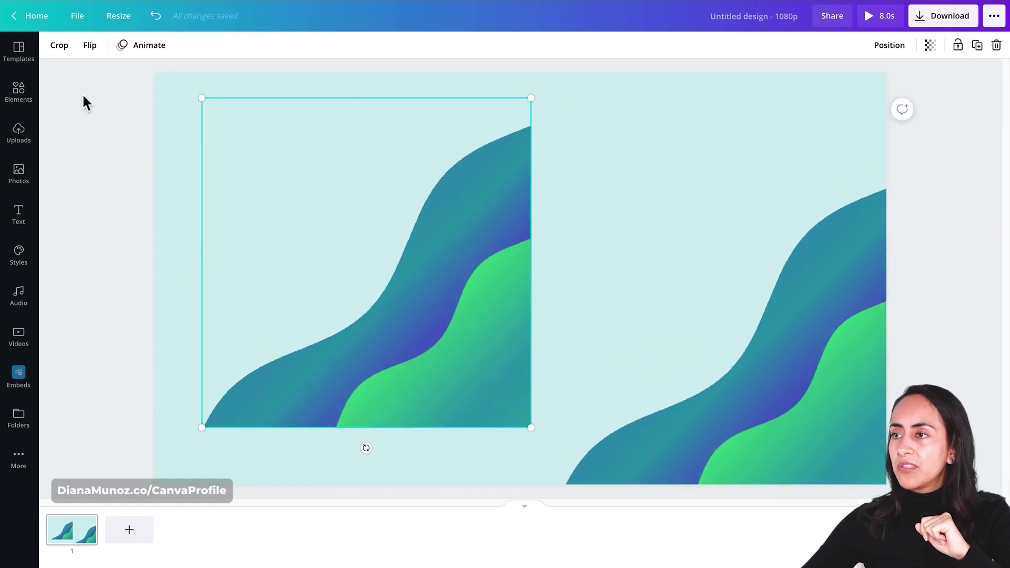
left_click(89, 45)
left_click(108, 75)
left_click(125, 98)
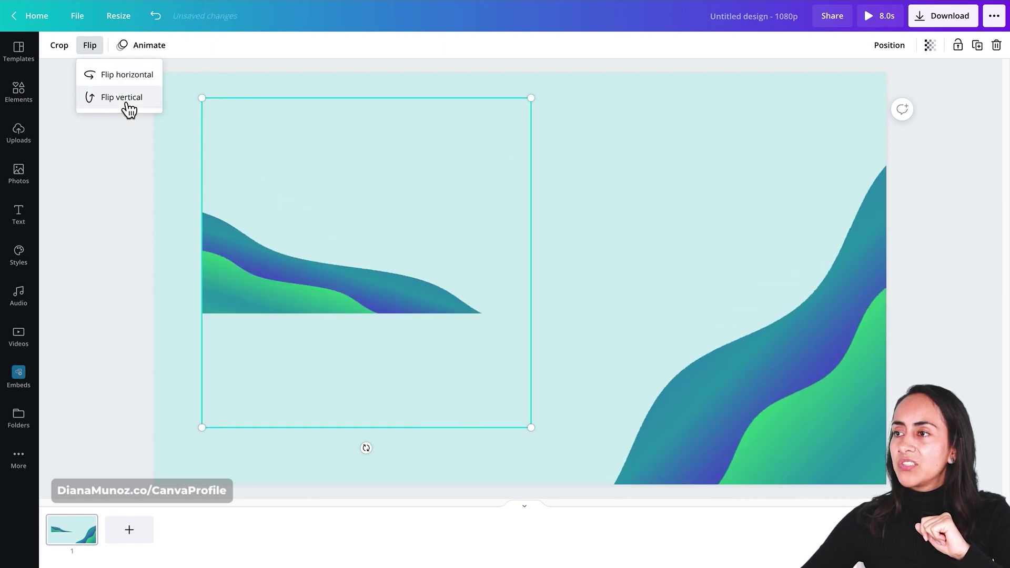
left_click_drag(270, 187, 222, 153)
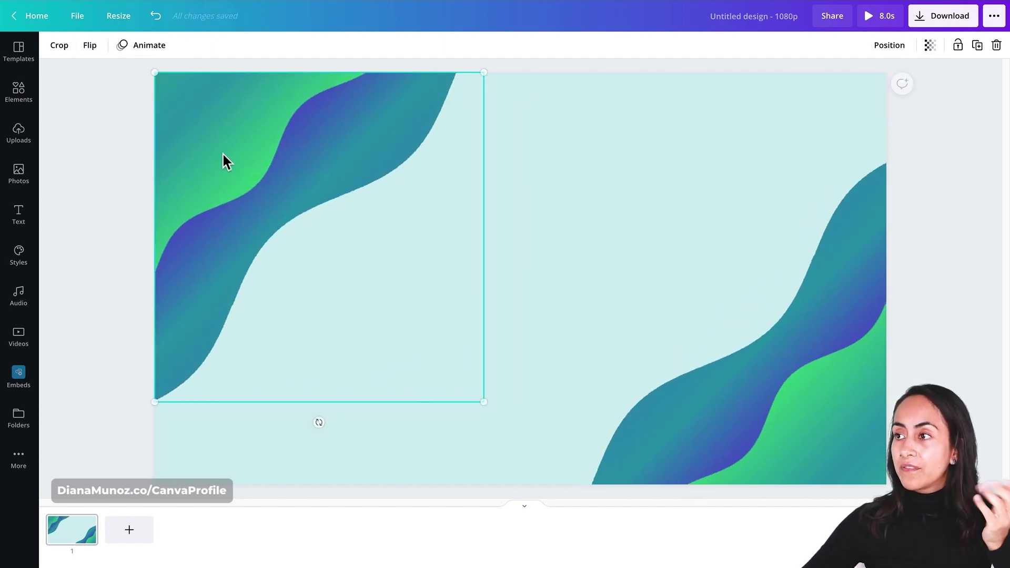
left_click(538, 211)
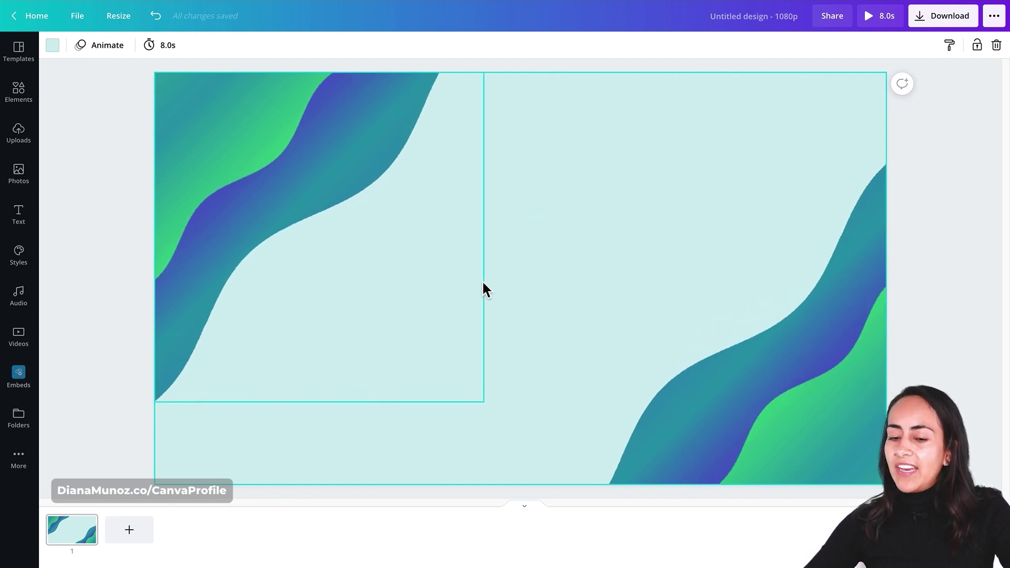
Step: Add an enlarged text box reading 'intro' in Montserrat Extra-Bold
key("t")
left_click_drag(486, 286, 346, 230)
left_click_drag(557, 291, 609, 322)
double_click(545, 281)
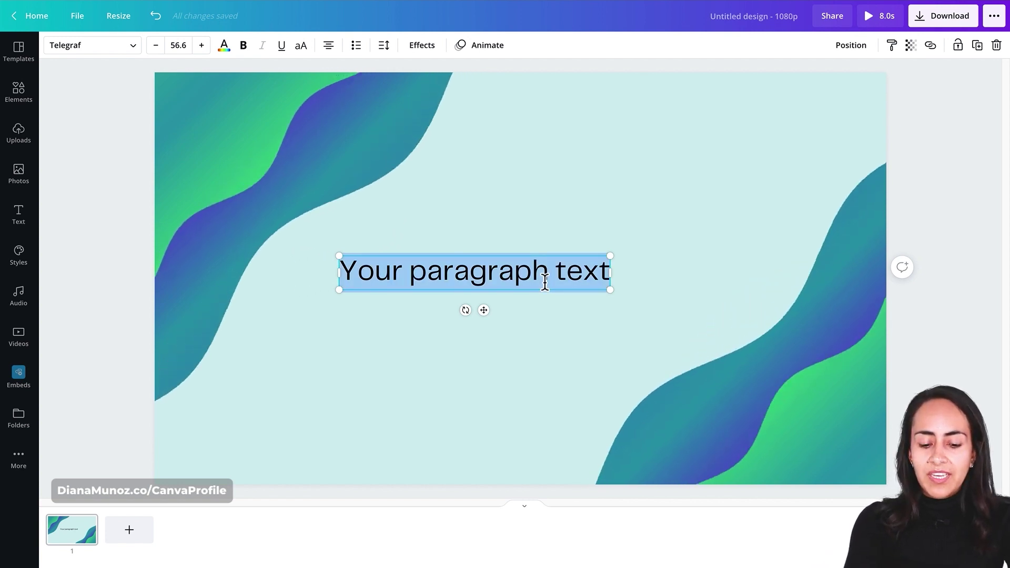
type("intro")
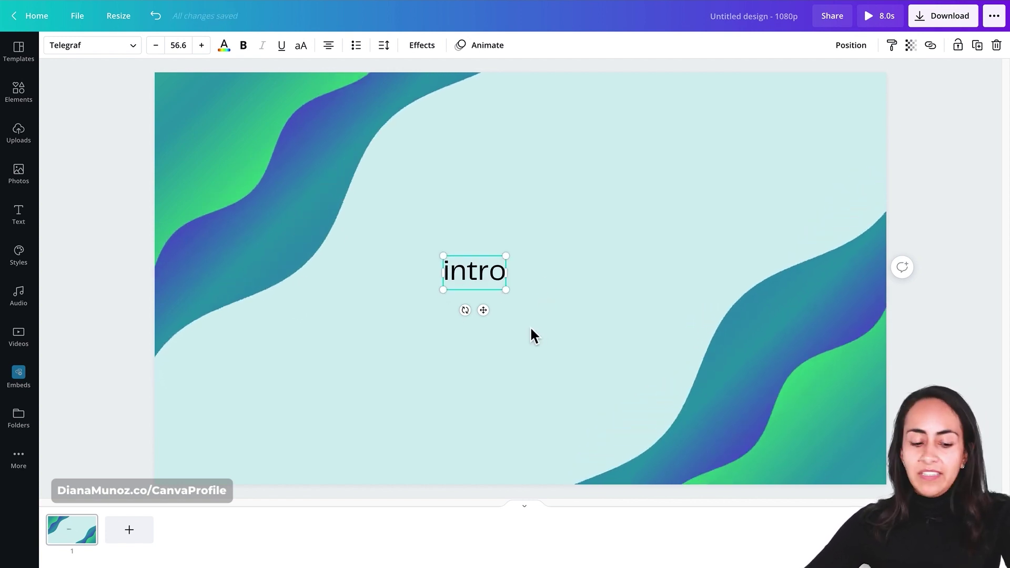
key("ctrl+a")
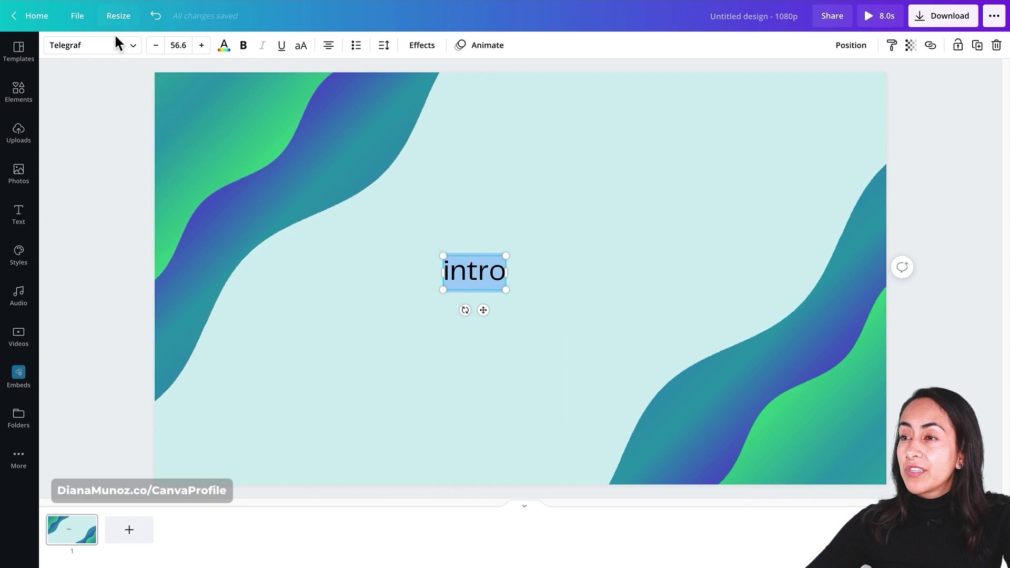
left_click(132, 48)
left_click(138, 52)
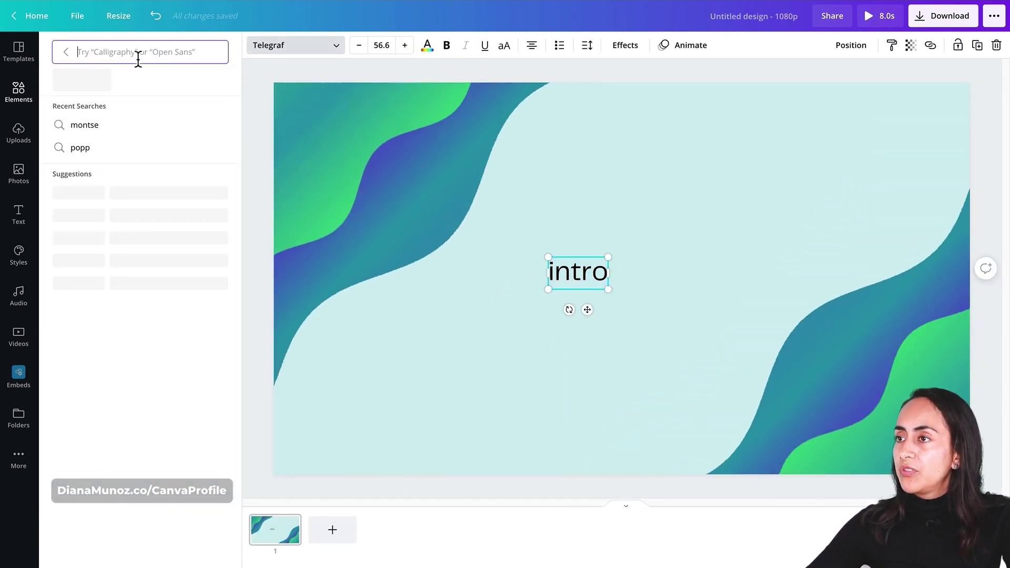
type("montse")
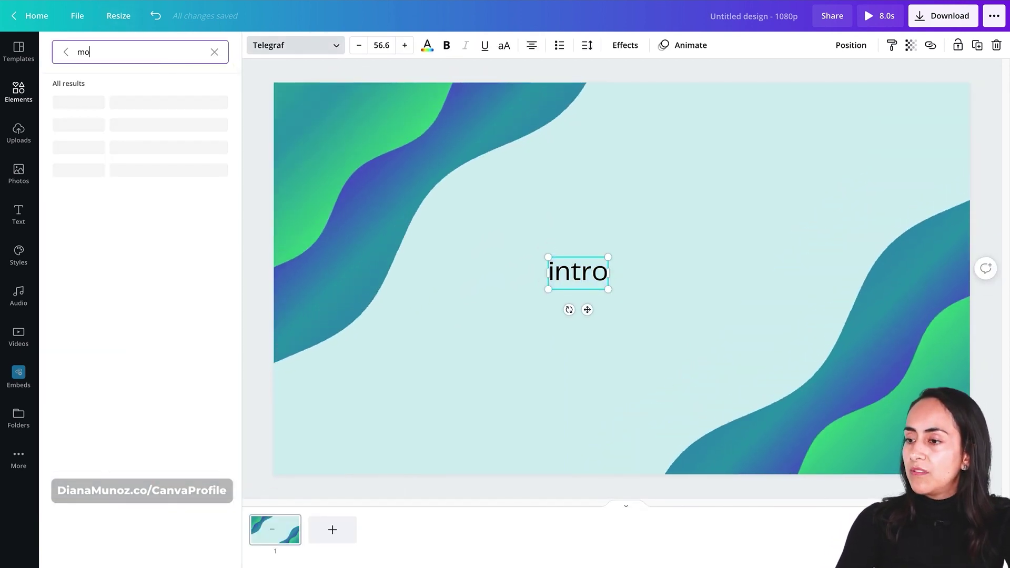
left_click(140, 173)
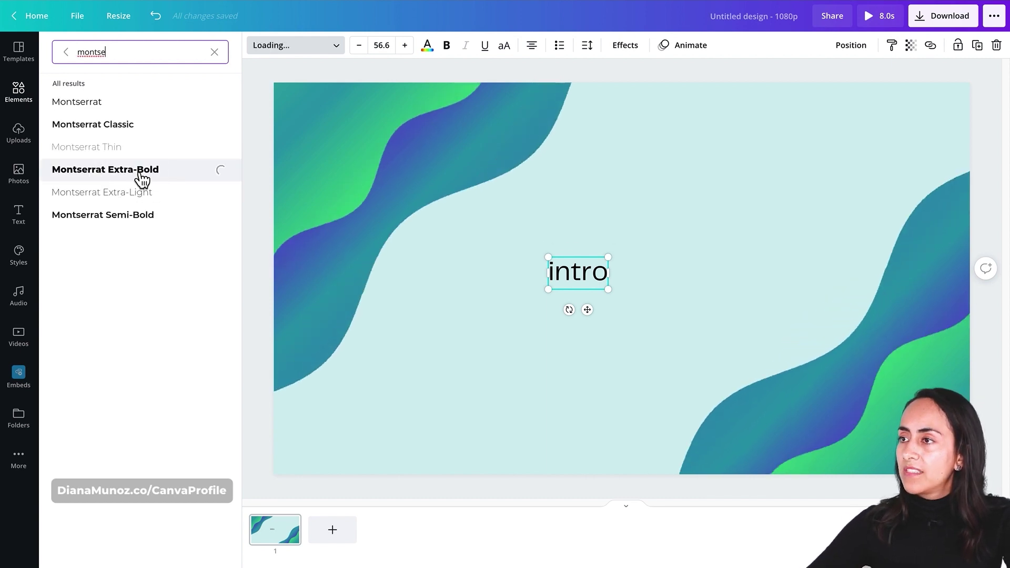
Step: Duplicate it as 'tutorial' left-aligned below 'intro', and enlarge both lines to size 72
left_click(977, 47)
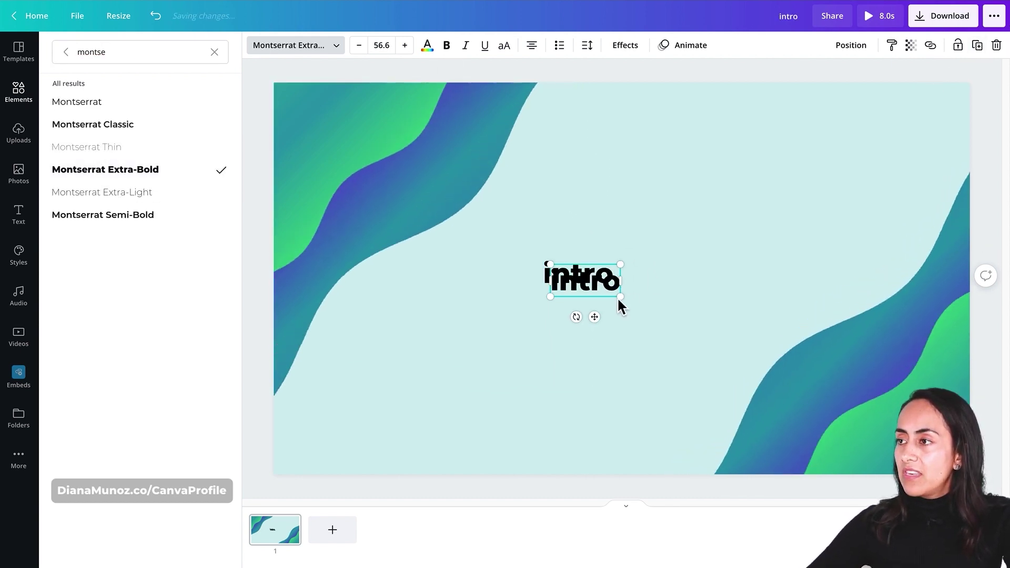
left_click_drag(595, 316, 589, 354)
double_click(589, 329)
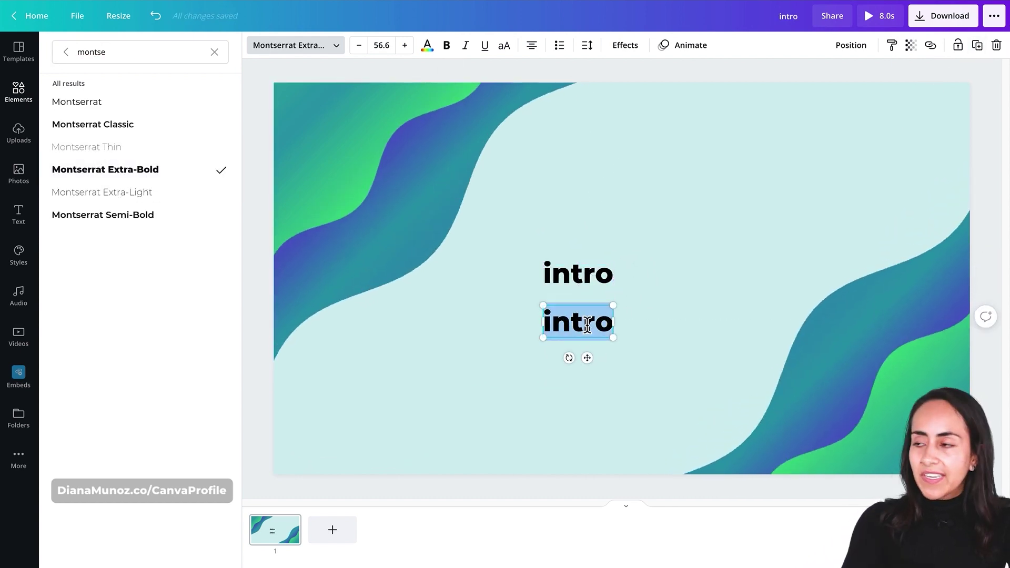
type("tutorial")
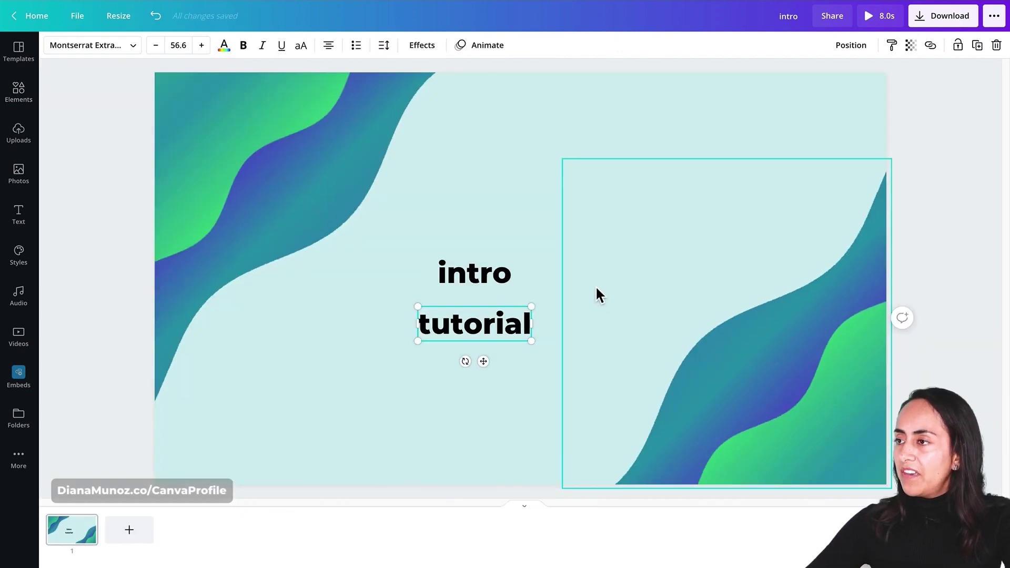
left_click_drag(478, 293, 471, 280)
left_click(499, 314, "shift")
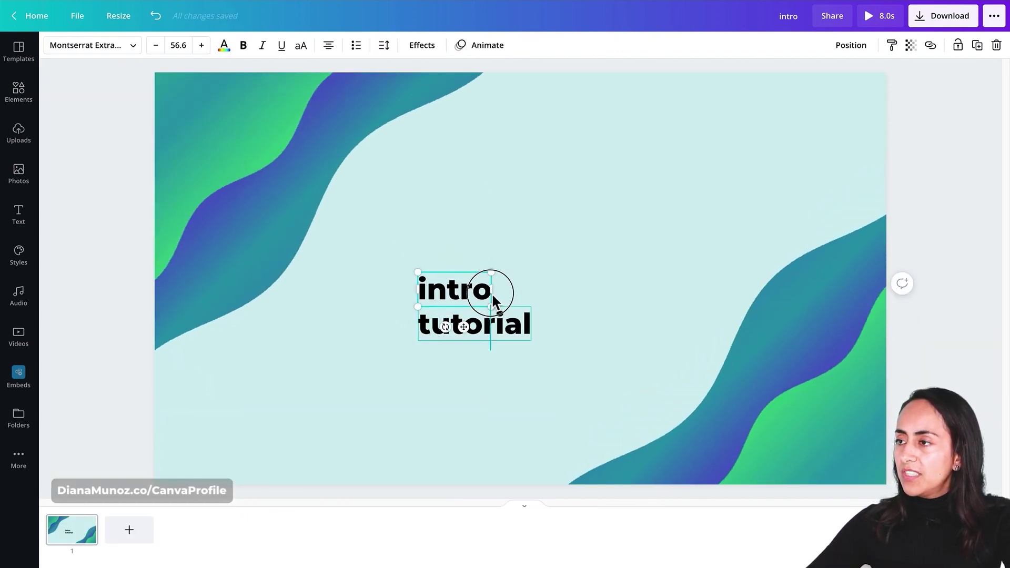
left_click_drag(531, 273, 563, 256)
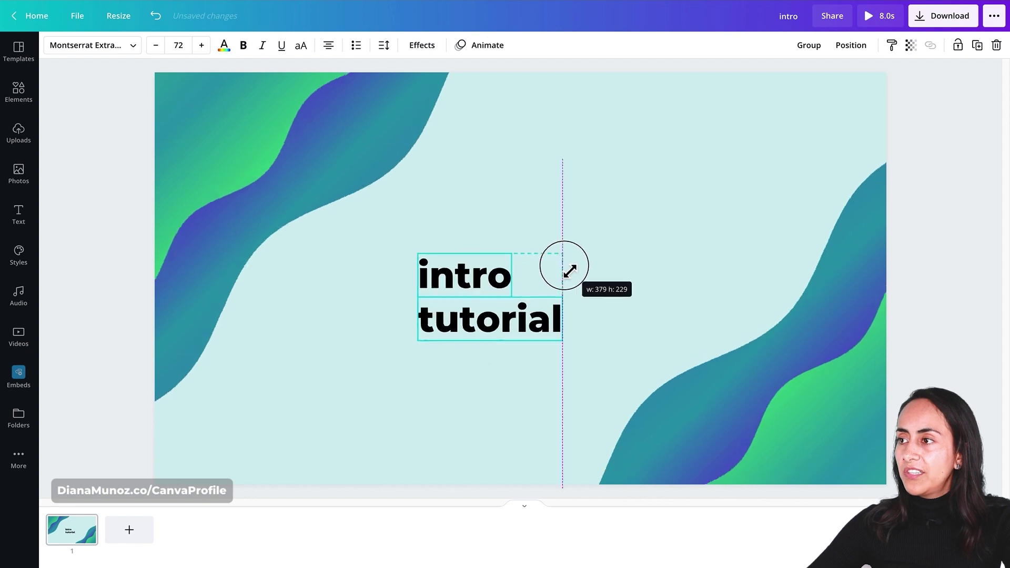
left_click_drag(514, 300, 471, 328)
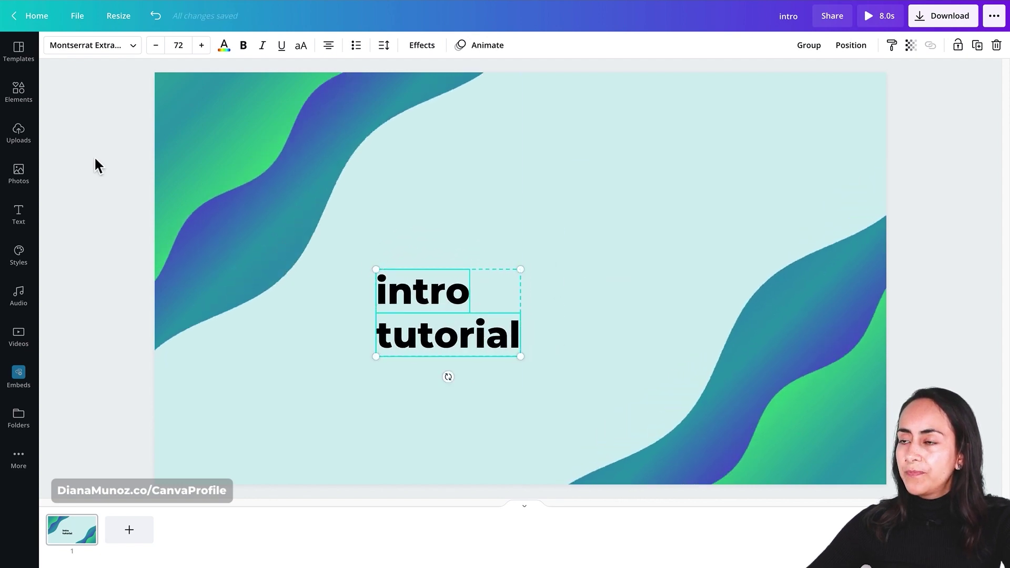
Step: Search the elements library for 'youtube' and show only graphic results
left_click(27, 93)
left_click(223, 63)
type("youtube")
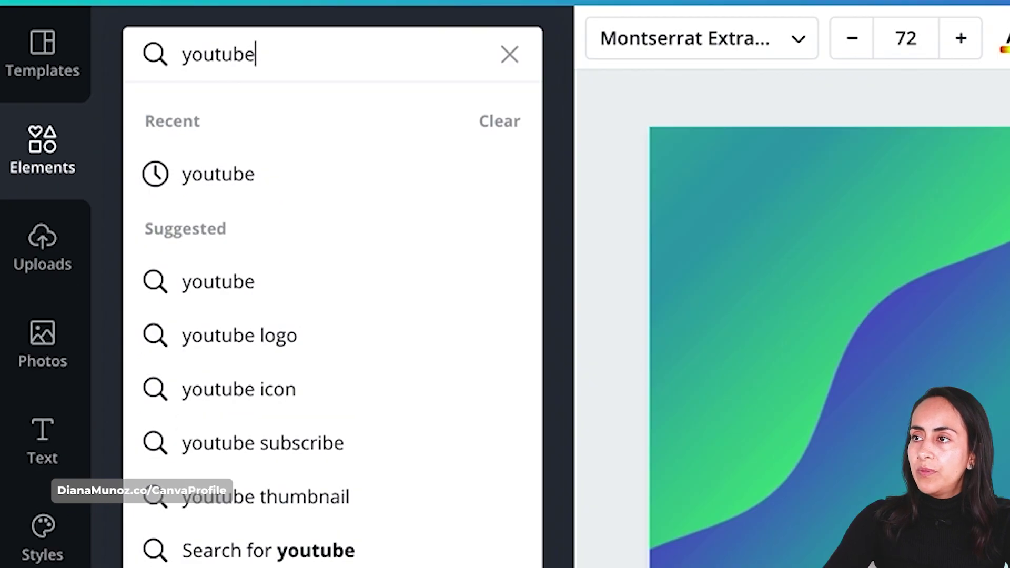
key("Return")
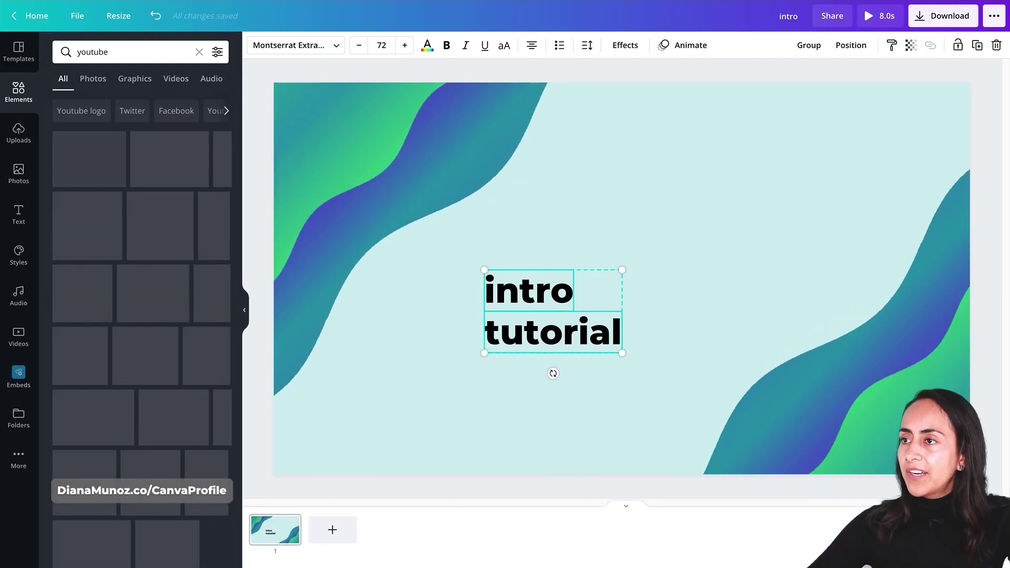
left_click(138, 89)
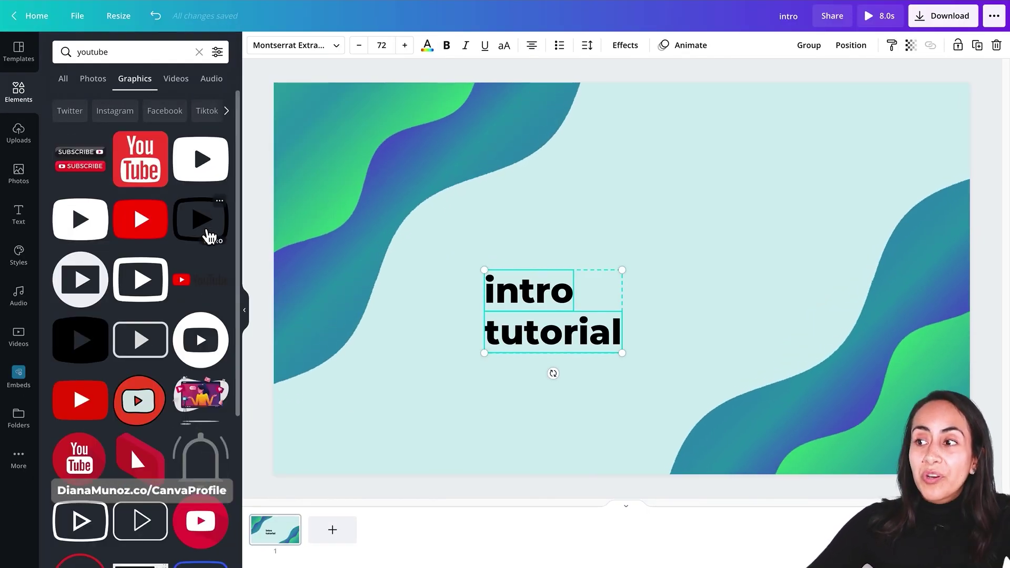
Step: Add the YouTube wordmark logo above the intro text and shrink it
left_click(227, 289)
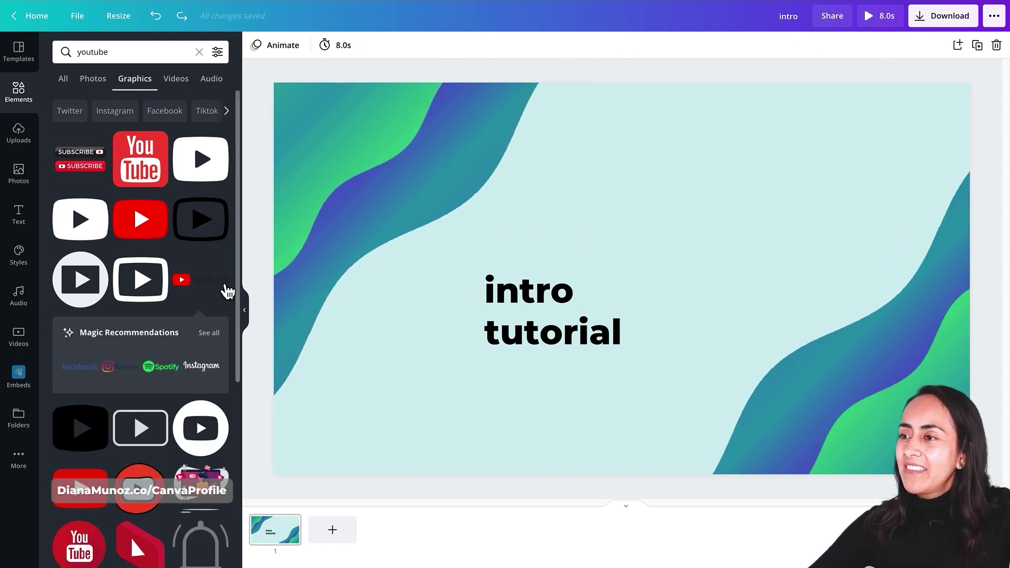
left_click(205, 283)
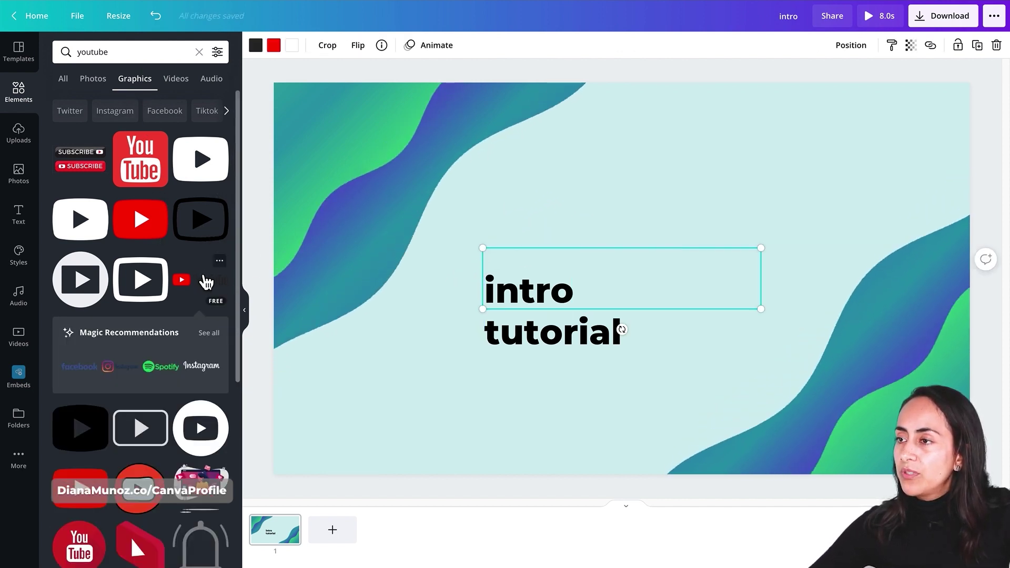
left_click_drag(704, 288, 704, 242)
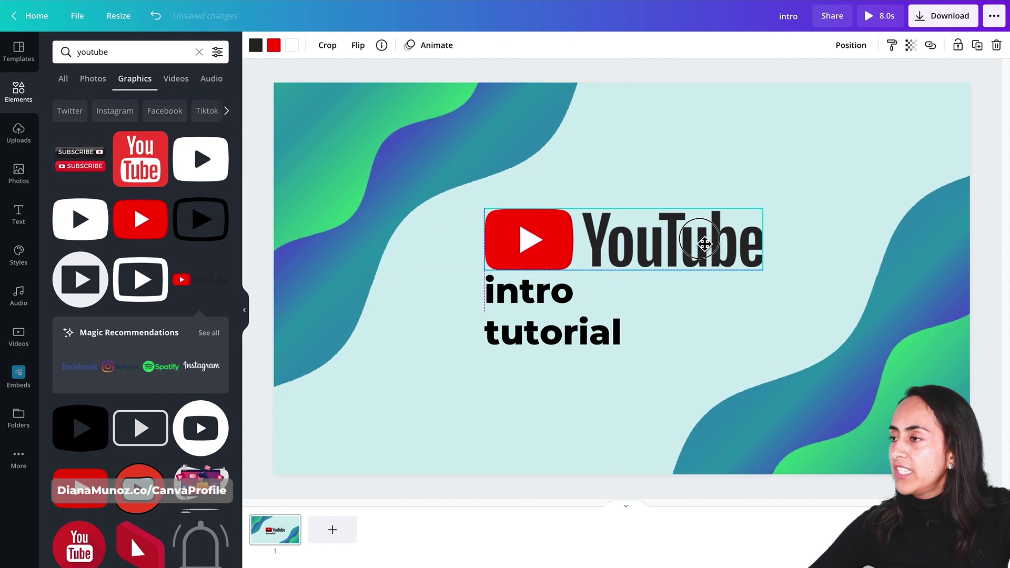
left_click_drag(765, 212, 644, 236)
Step: Select the logo with both text lines, shift the block left and enlarge it
left_click(579, 389)
left_click_drag(618, 392, 518, 258)
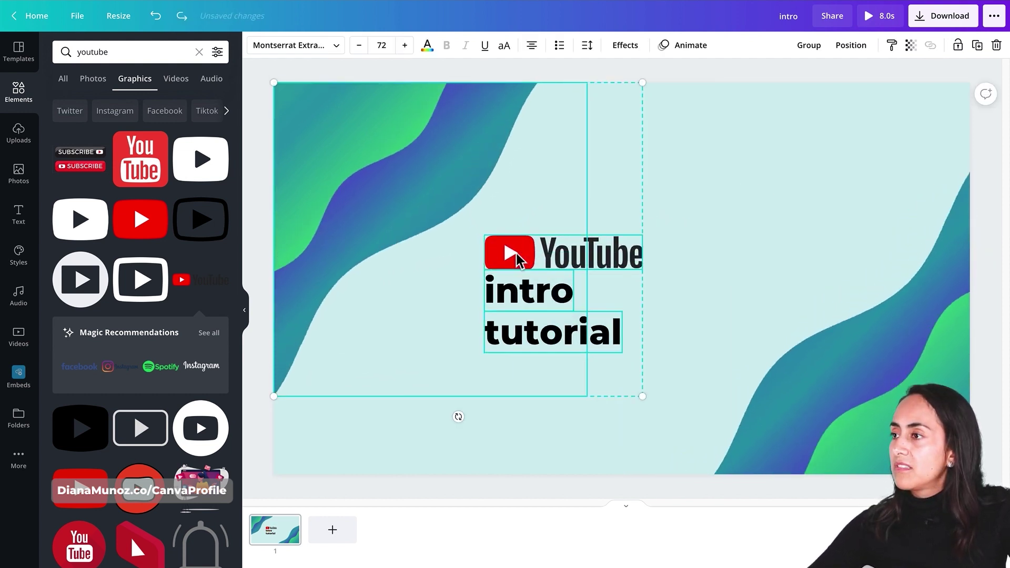
left_click_drag(557, 350, 489, 350)
left_click_drag(581, 353, 615, 380)
left_click(605, 424)
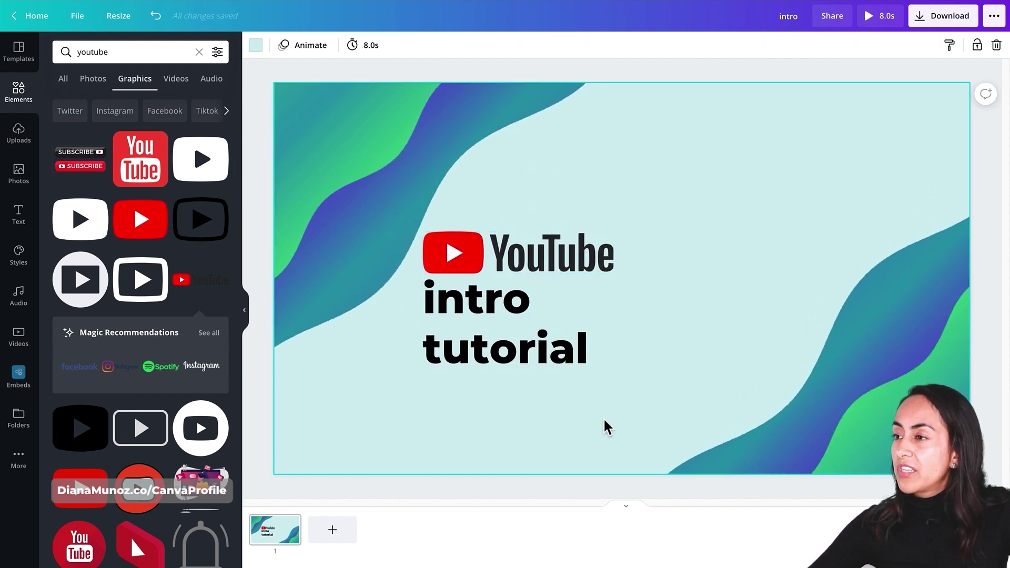
left_click(456, 304)
Step: Colour 'intro' red and 'tutorial' cobalt blue
left_click(427, 46)
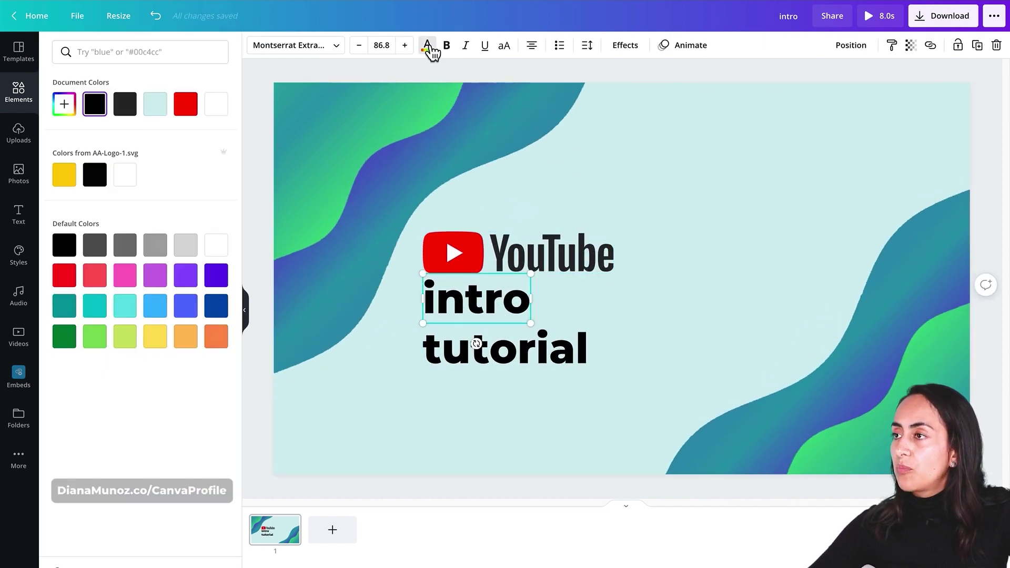
left_click(192, 108)
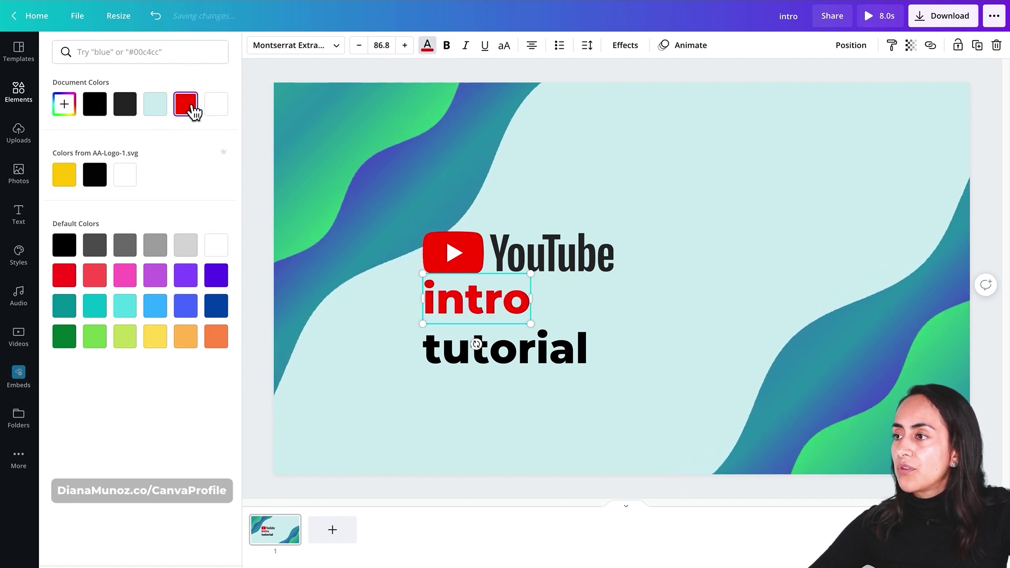
left_click(582, 348)
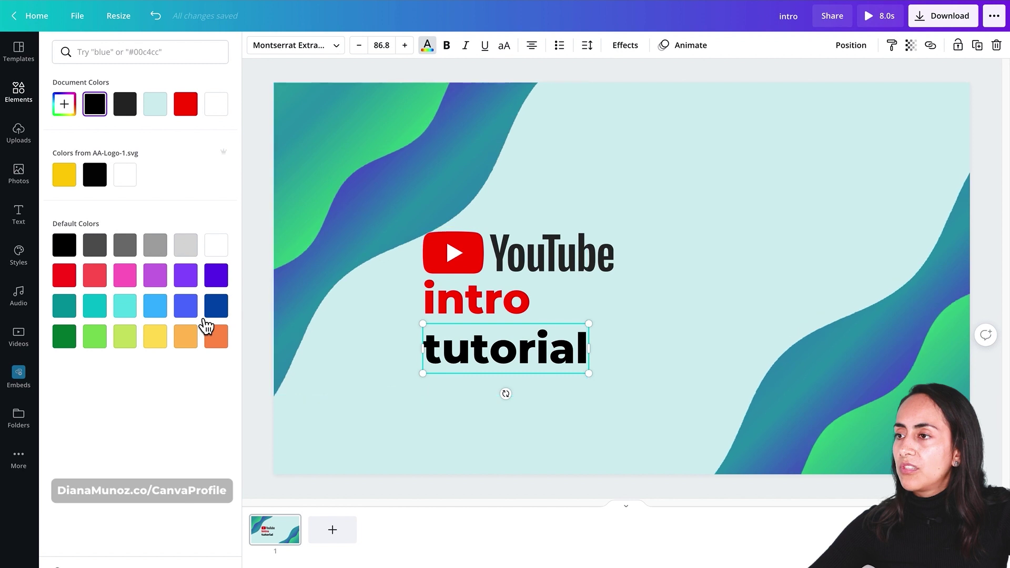
left_click(225, 320)
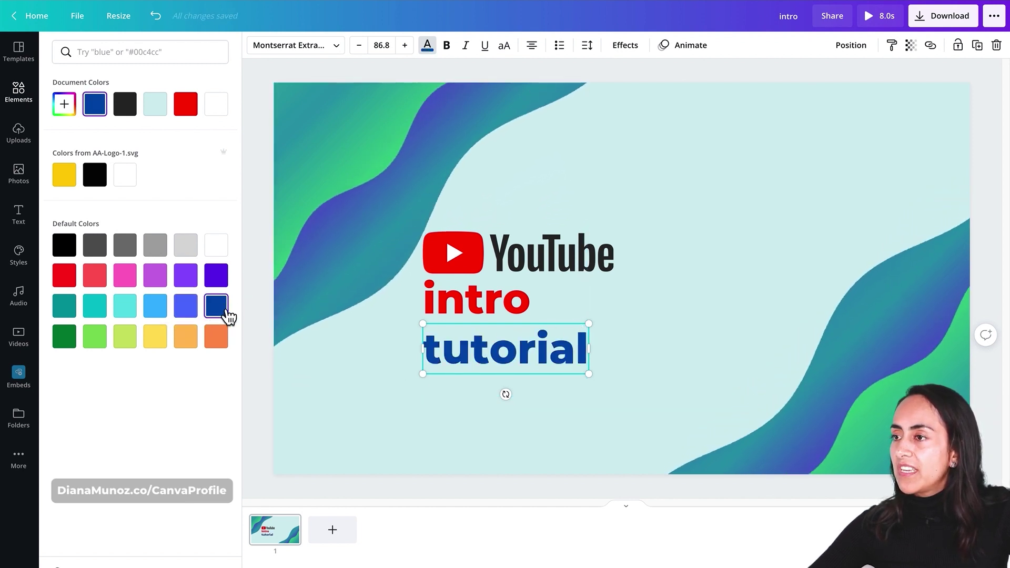
Step: Nudge the logo and text block up and move 'tutorial' closer beneath 'intro'
left_click_drag(613, 386, 493, 211)
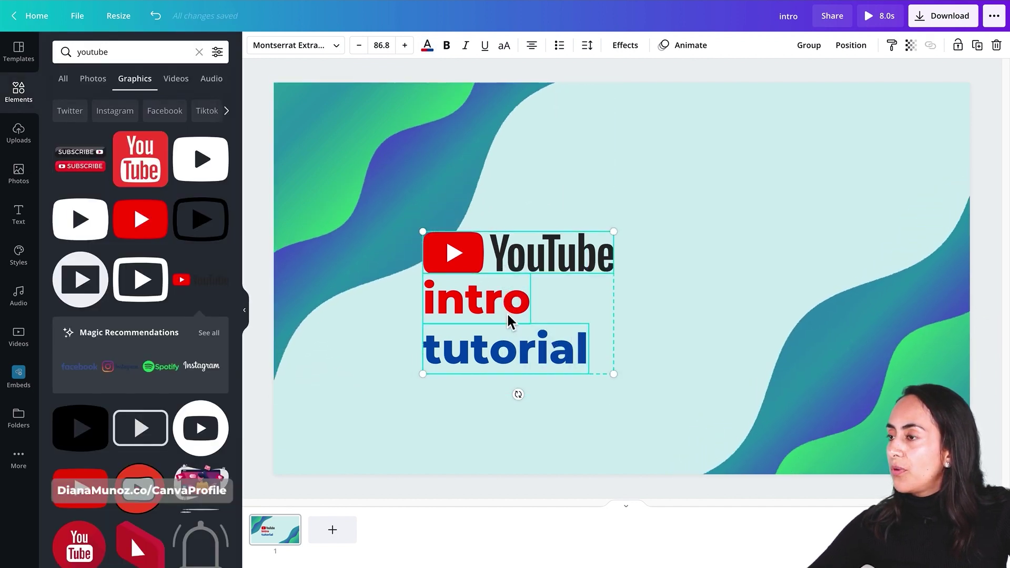
left_click_drag(511, 313, 507, 300)
left_click(722, 277)
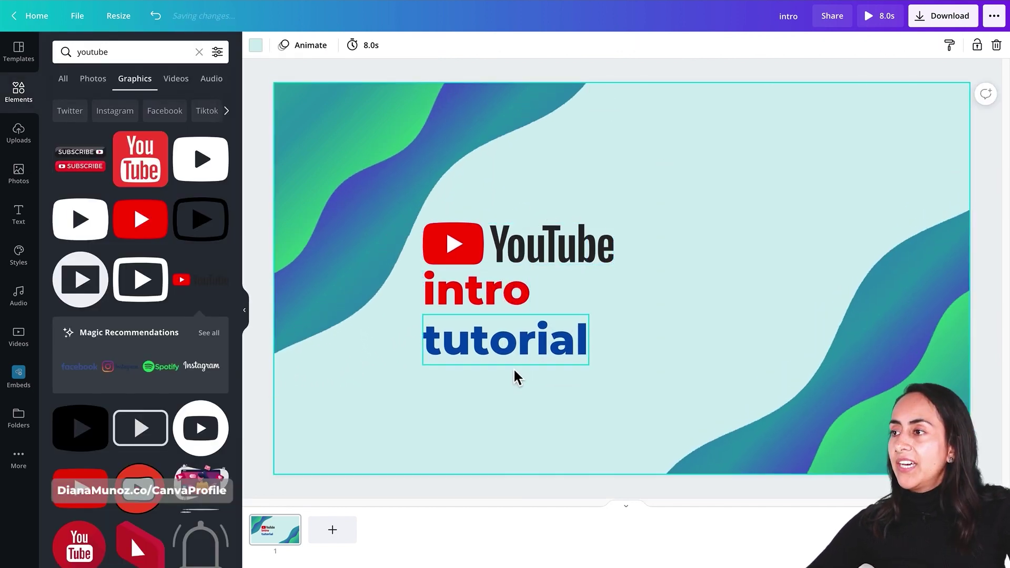
left_click(513, 348)
left_click_drag(513, 347, 516, 339)
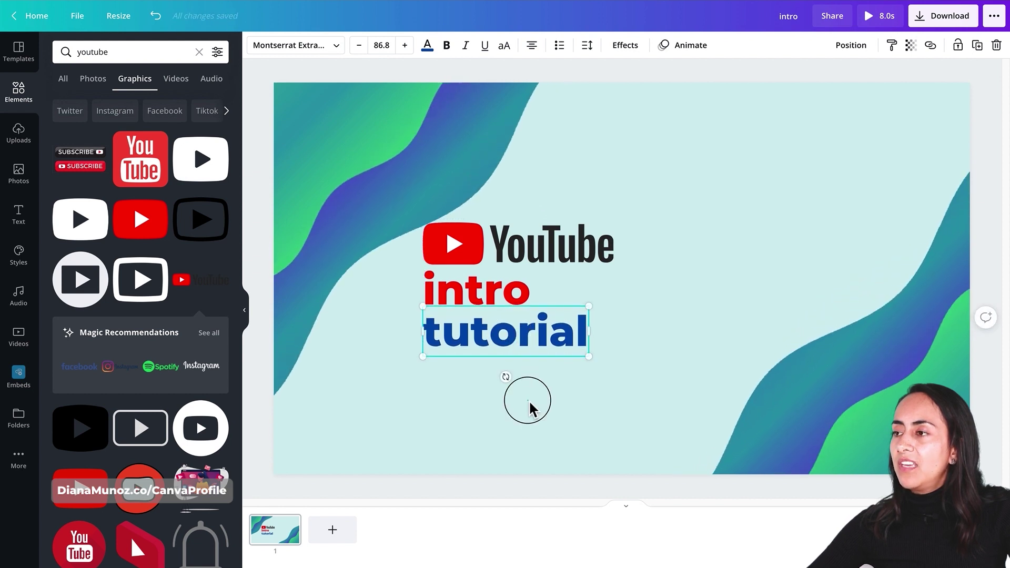
left_click(529, 401)
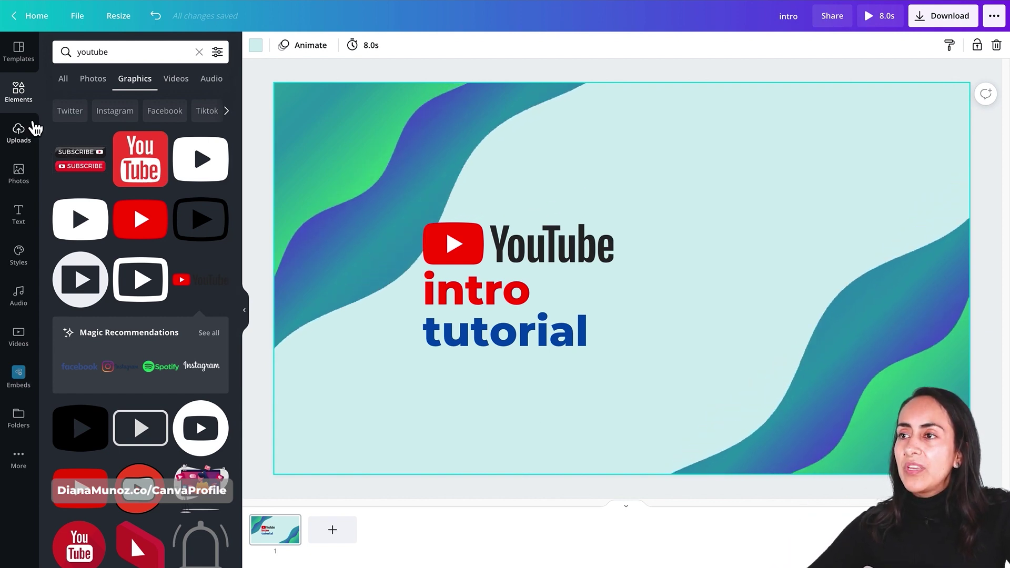
Step: Place an enlarged phone frame from a 'phone' search on the design's right, then show uploaded videos
left_click(143, 58)
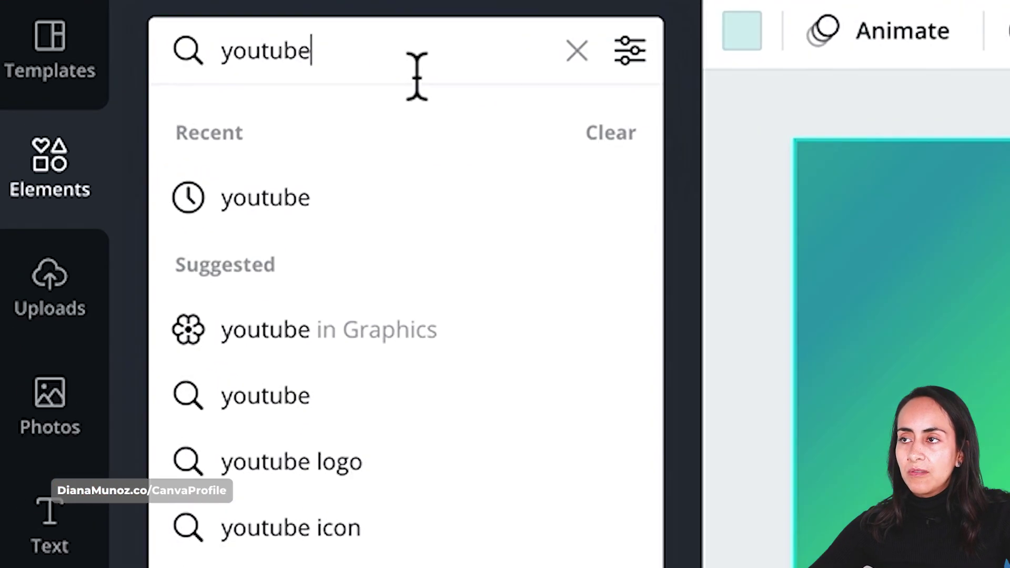
double_click(143, 58)
type("phone")
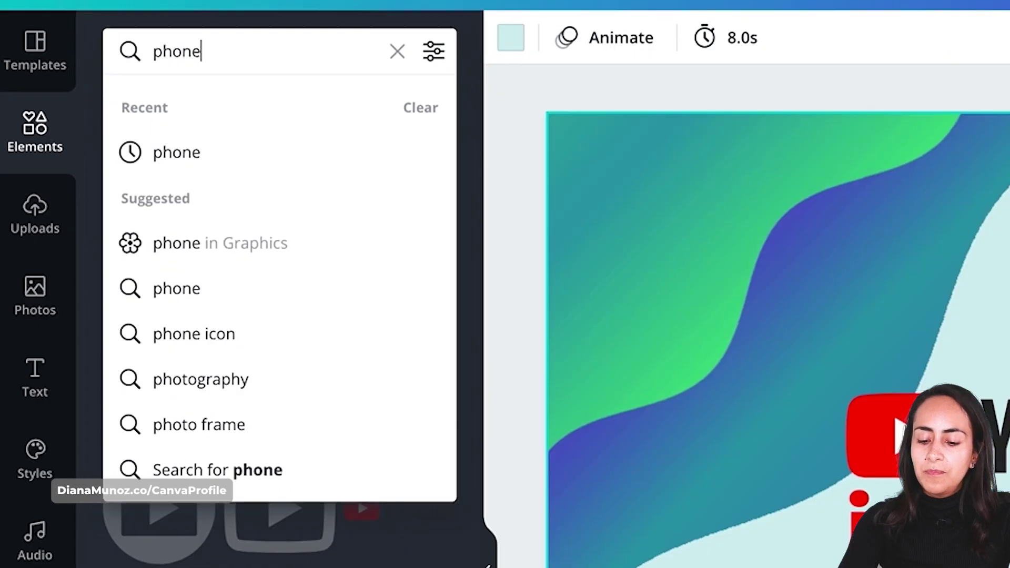
key("Return")
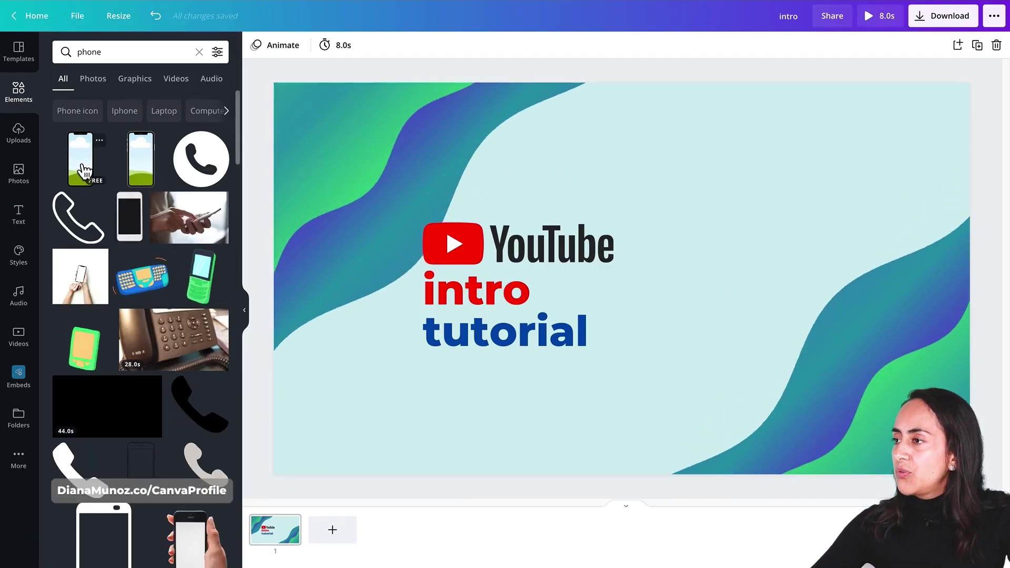
left_click_drag(84, 171, 770, 345)
left_click_drag(788, 203, 912, 153)
left_click_drag(789, 247, 817, 253)
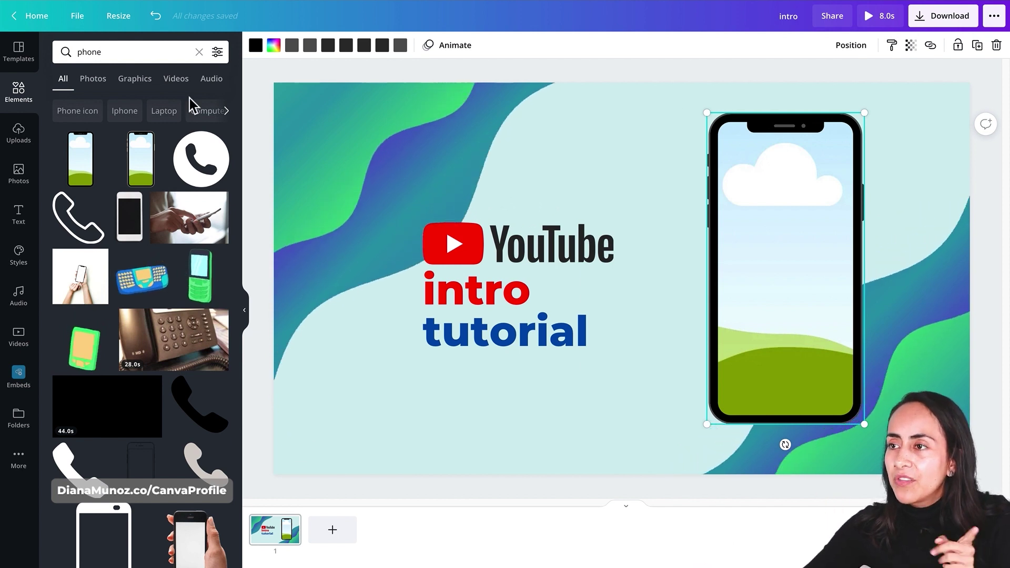
left_click(22, 147)
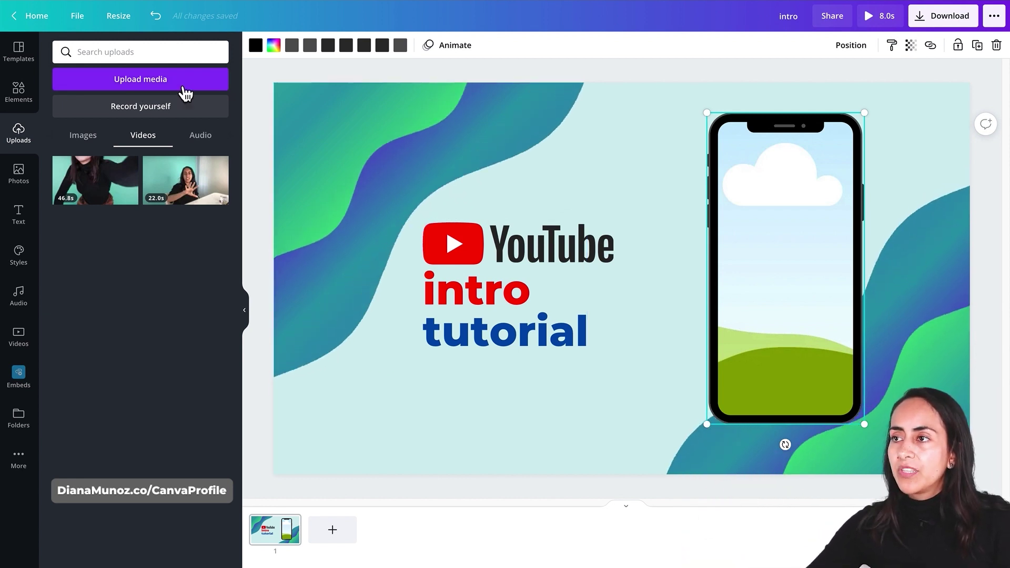
Step: Drop the first uploaded 46.8-second video into the phone frame, pause it and open its trim timeline
mouse_move(108, 199)
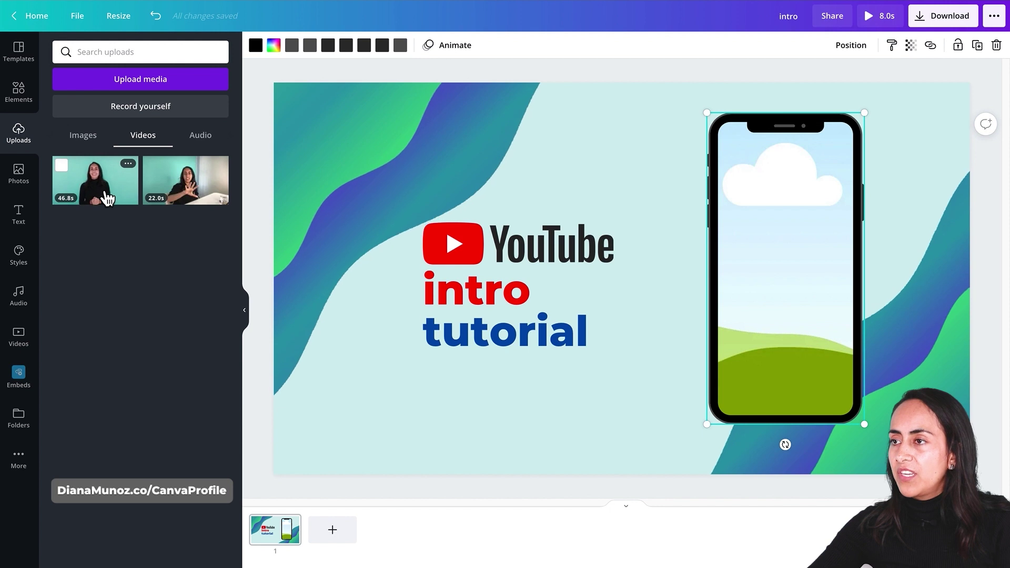
left_click_drag(107, 199, 765, 266)
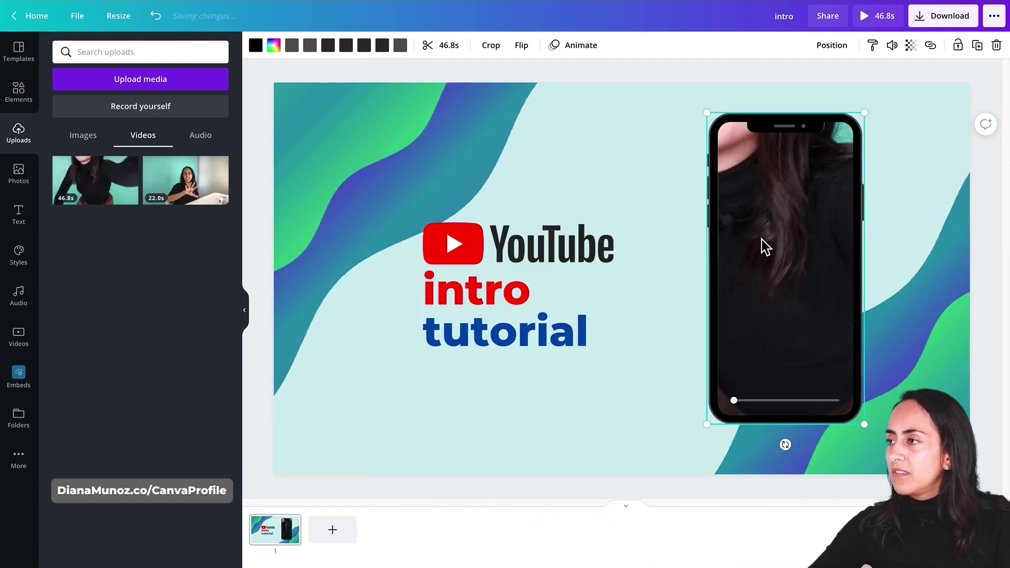
left_click(786, 269)
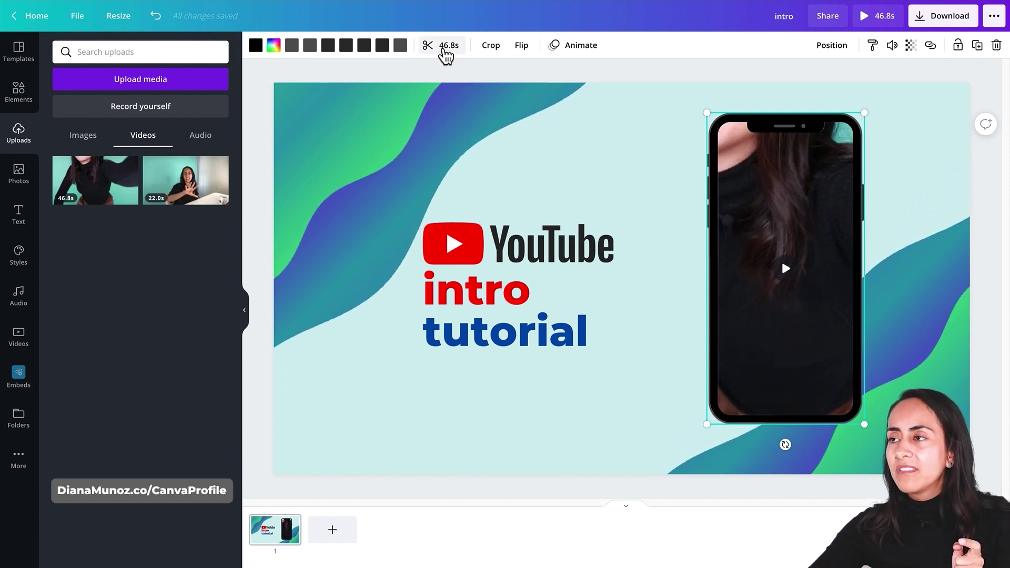
left_click(444, 47)
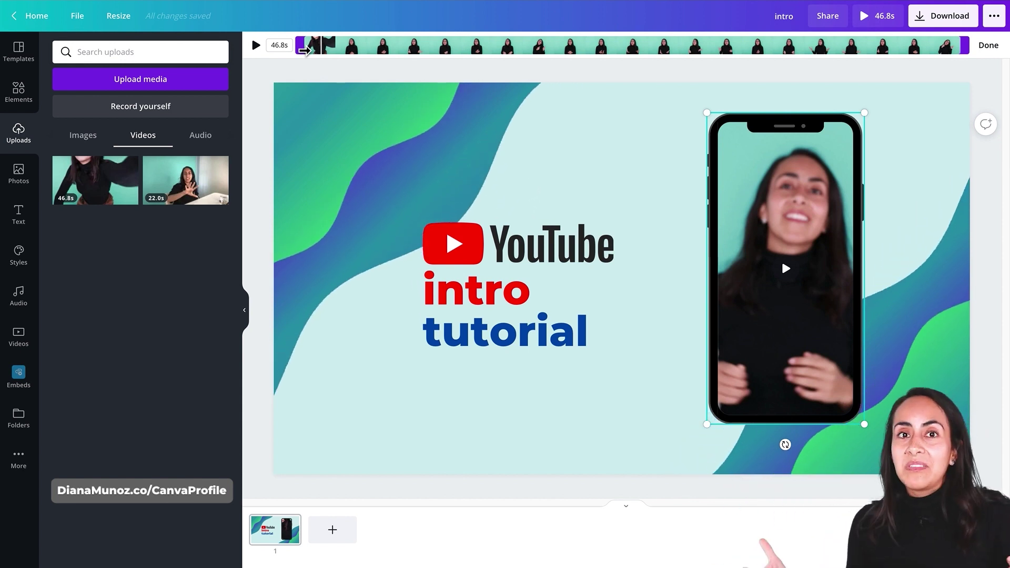
Step: Trim both ends of the phone-frame video down to an 11.0-second clip
left_click_drag(304, 50, 551, 78)
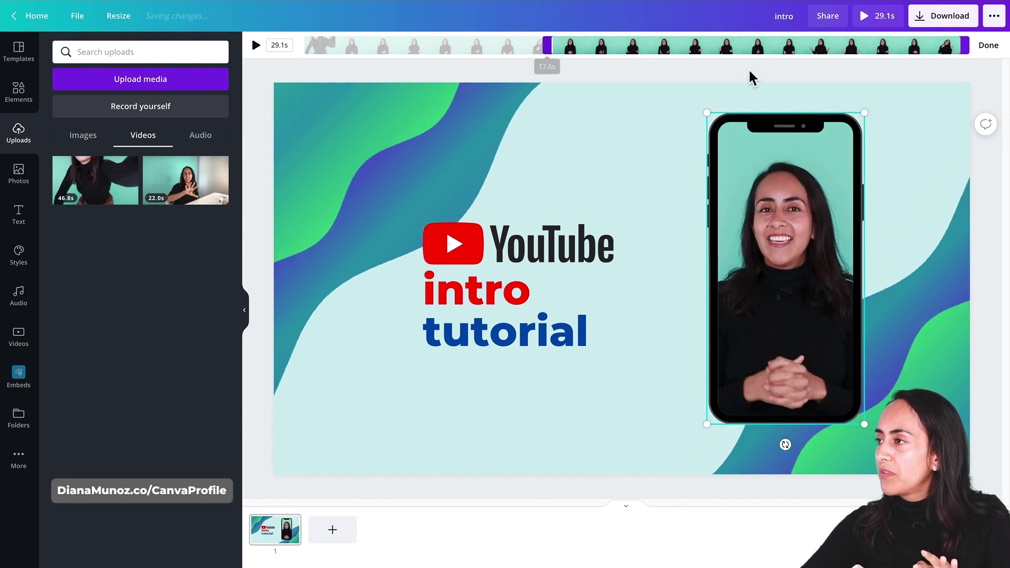
left_click_drag(967, 46, 712, 63)
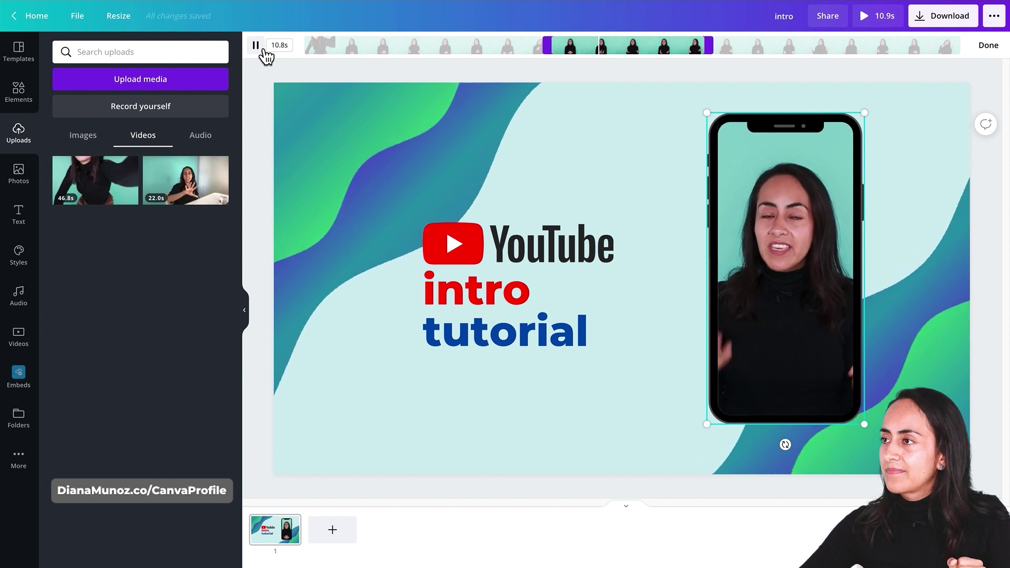
left_click(256, 45)
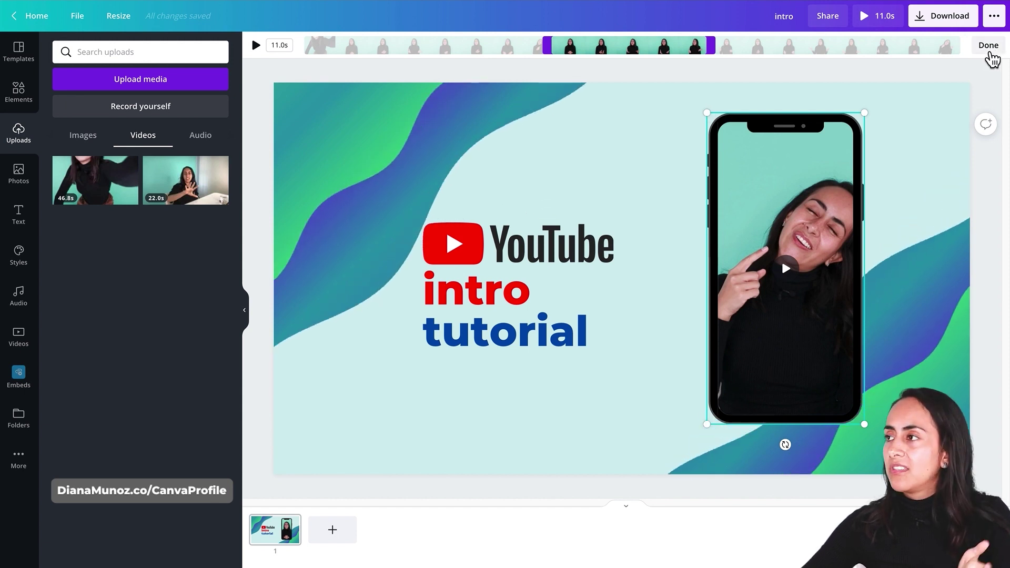
left_click(989, 47)
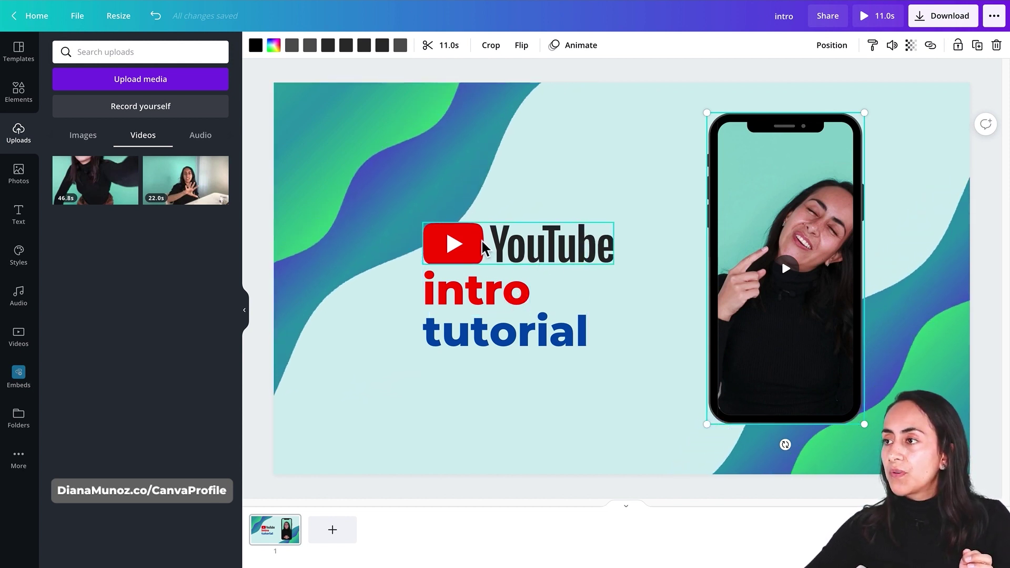
Step: Give the YouTube logo the Tumble animation and preview it
left_click(592, 242)
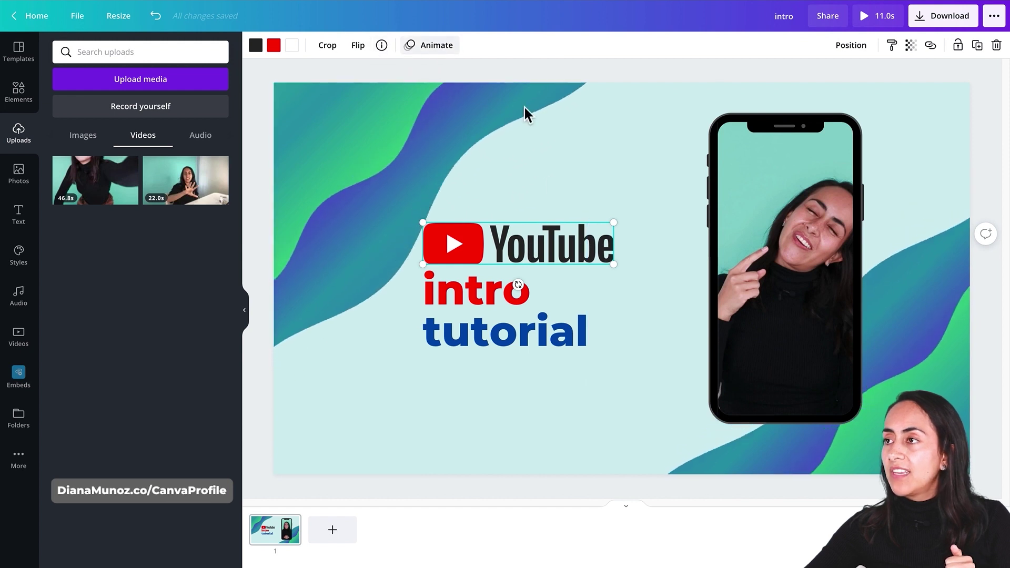
left_click(437, 53)
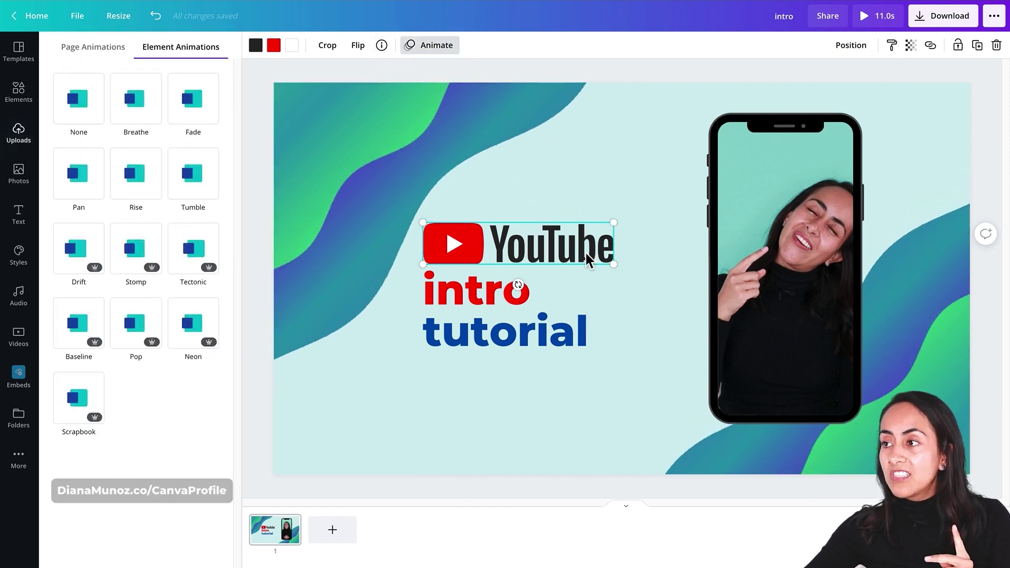
left_click(213, 197)
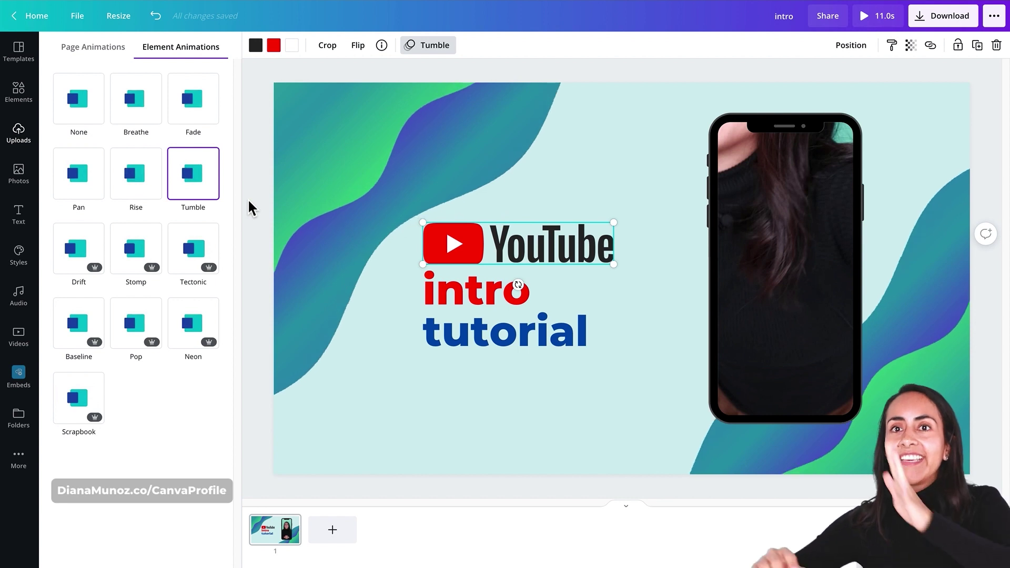
left_click(216, 193)
Step: Apply the Bounce text animation to both the red 'intro' and blue 'tutorial' text
left_click(497, 293)
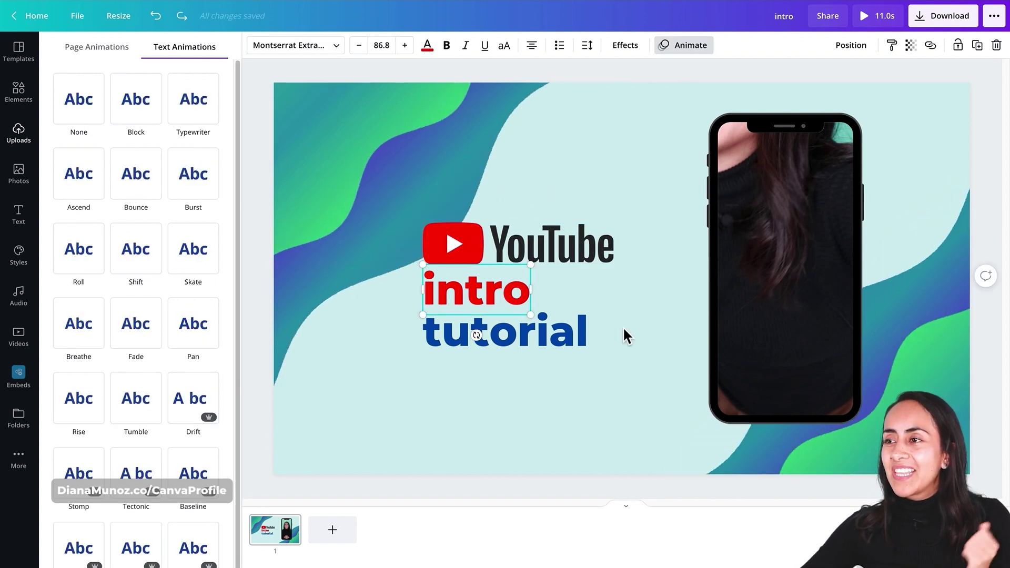
left_click(158, 198)
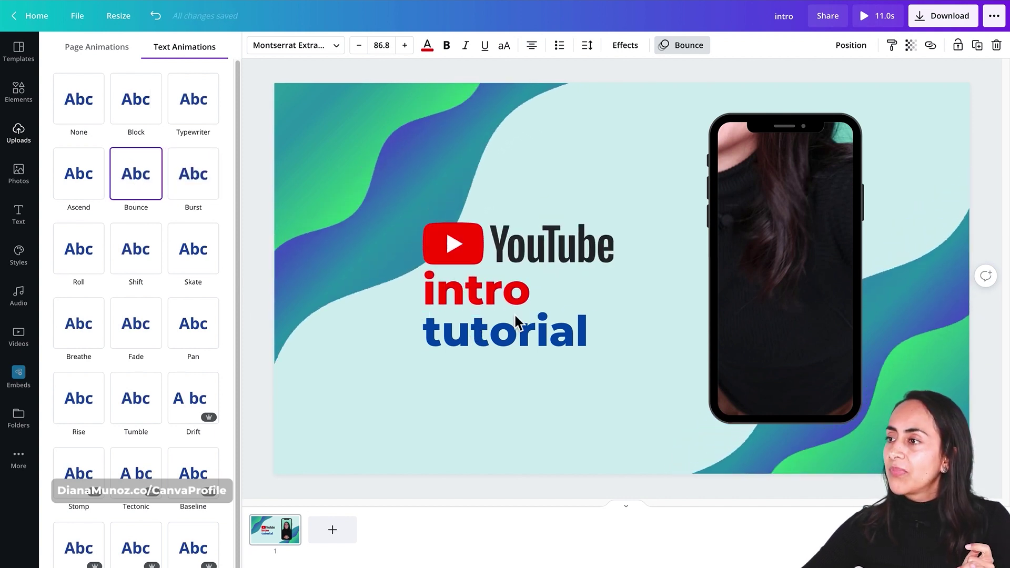
left_click(544, 343)
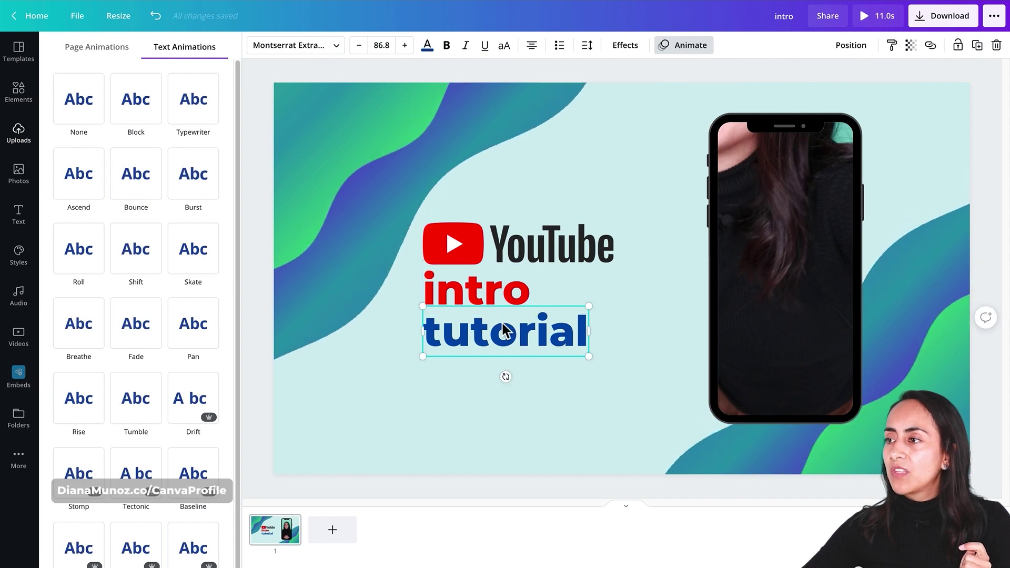
left_click(141, 182)
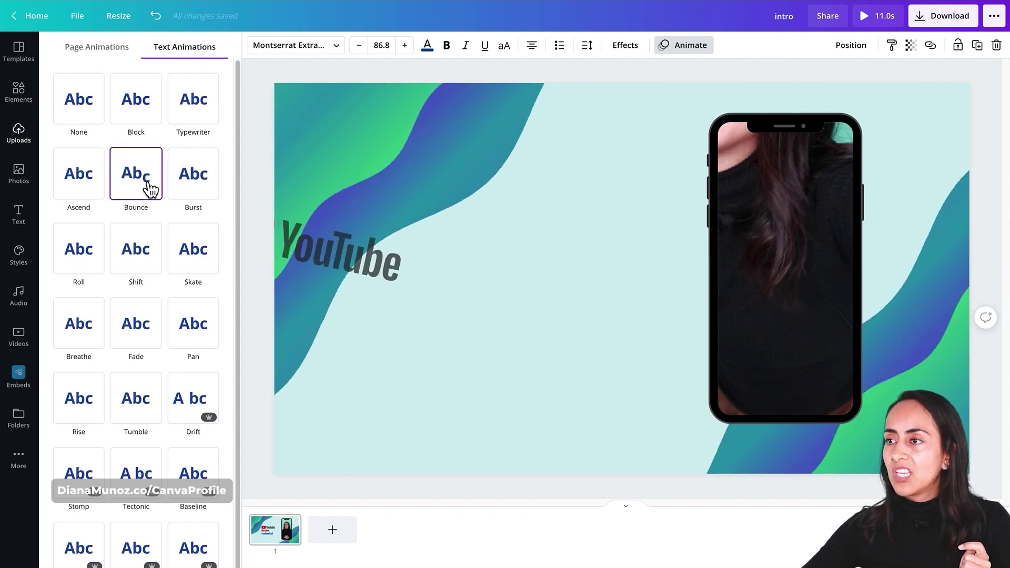
left_click(617, 296)
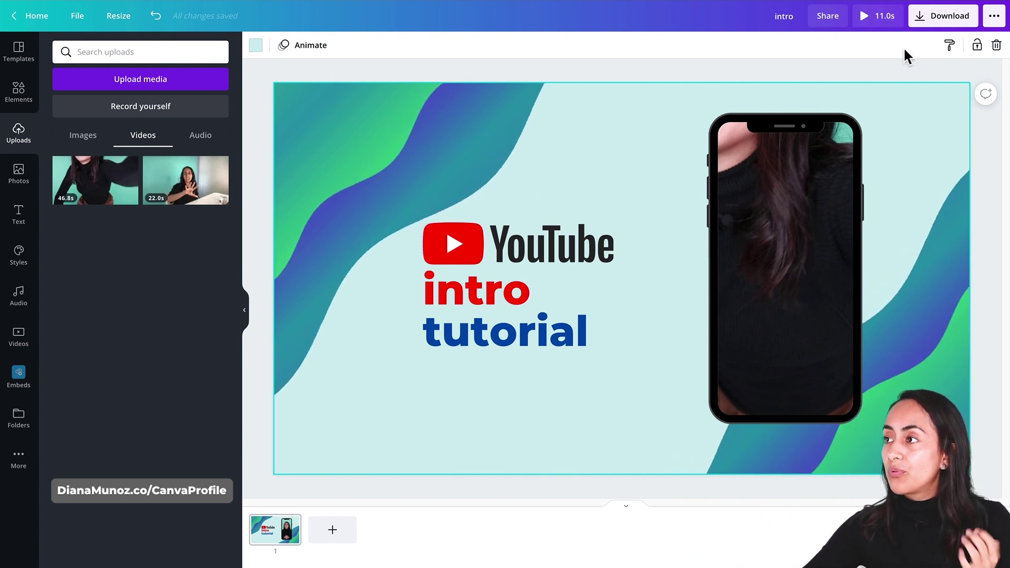
left_click(886, 21)
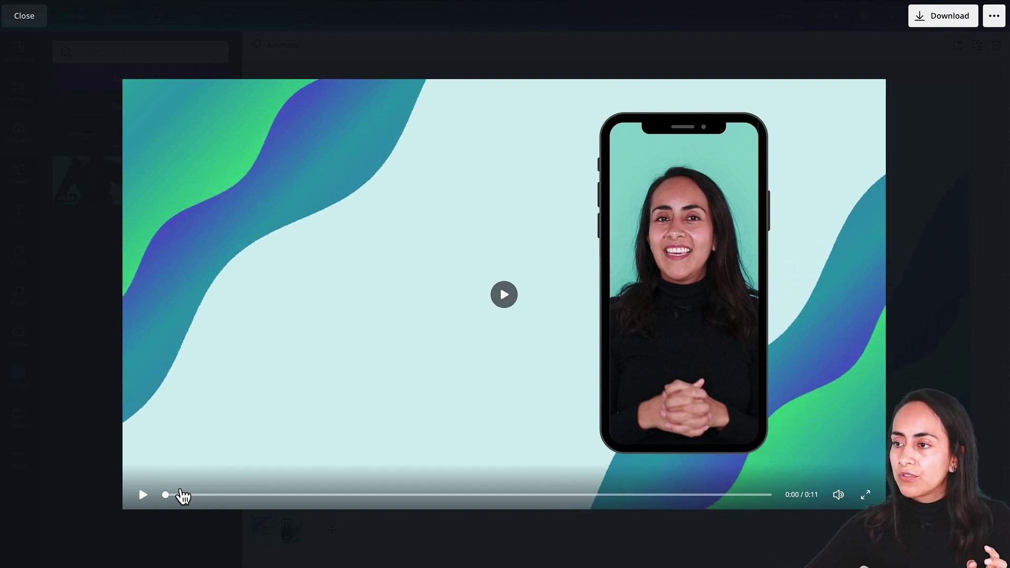
left_click(145, 497)
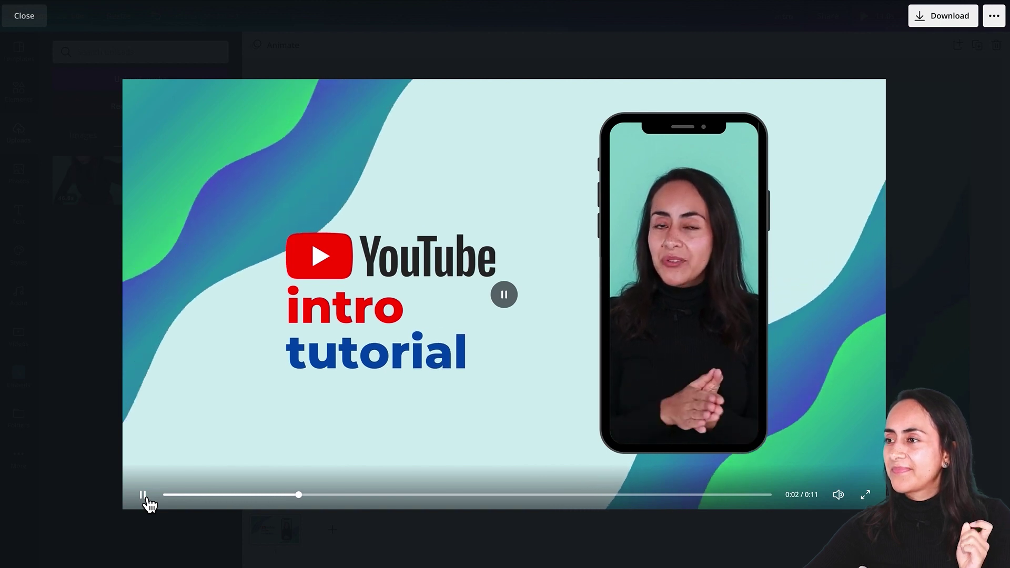
left_click(146, 497)
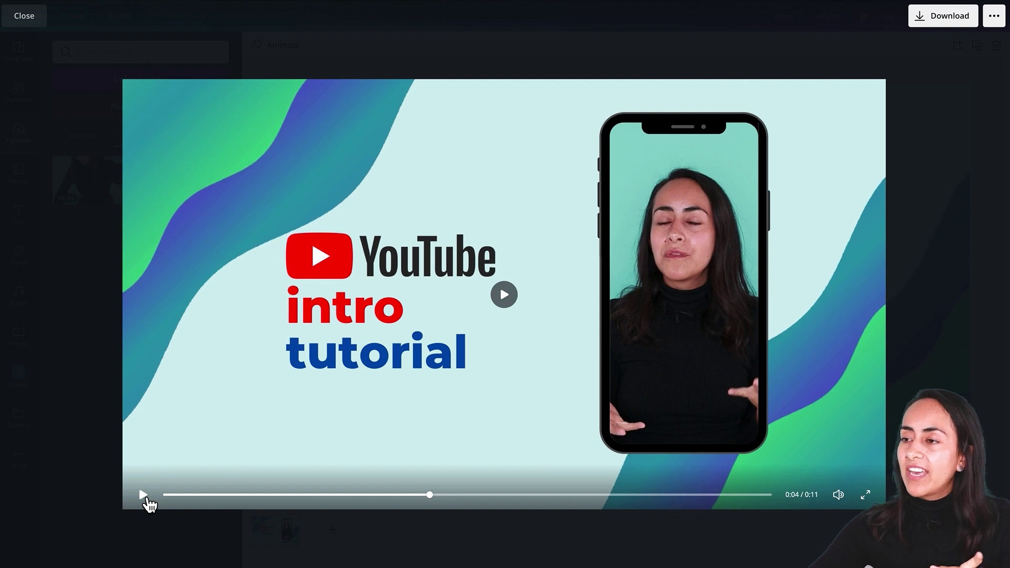
left_click_drag(180, 497, 435, 513)
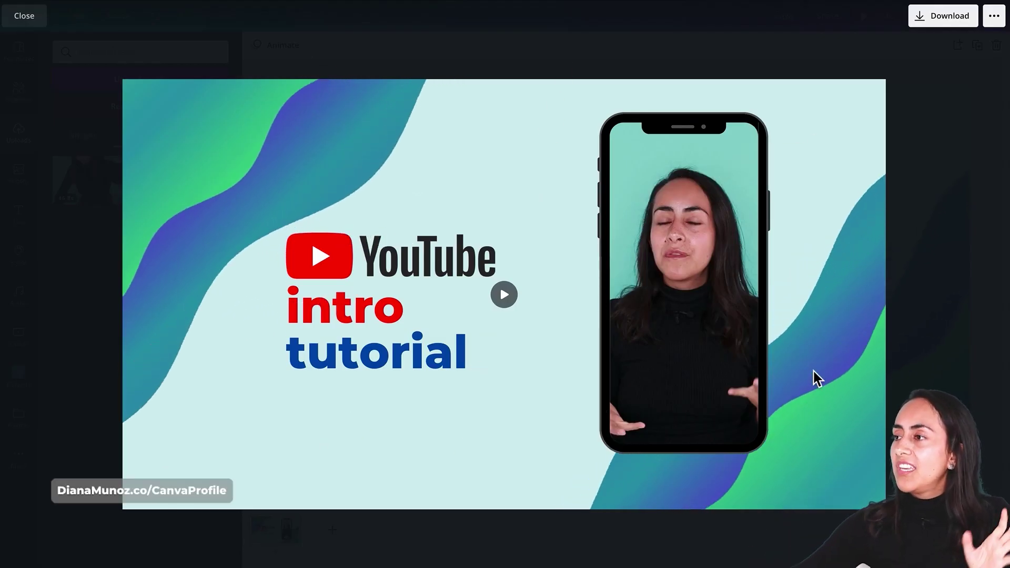
left_click(969, 187)
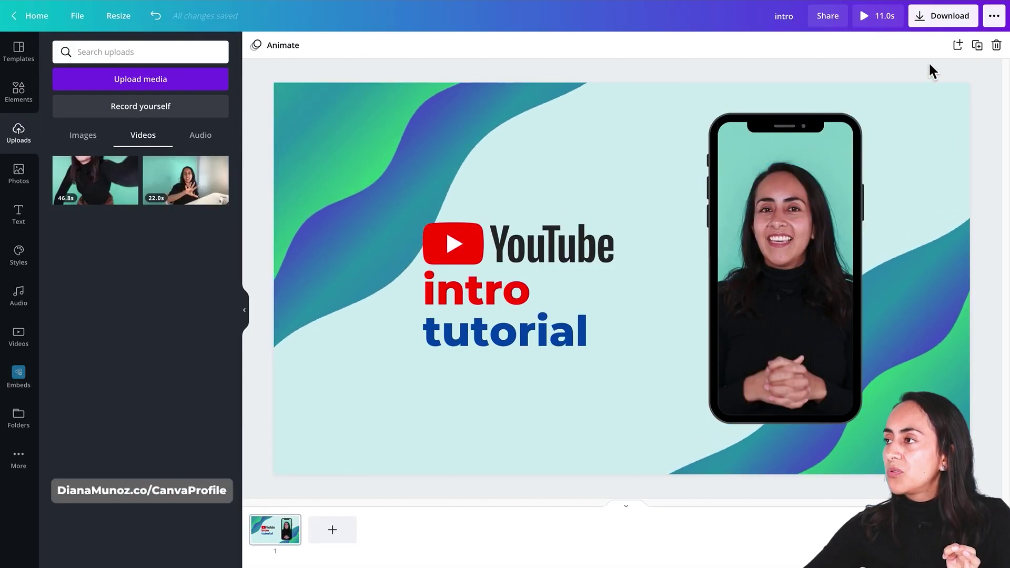
Step: Download the 11-second intro design as an MP4 Video file
left_click(946, 21)
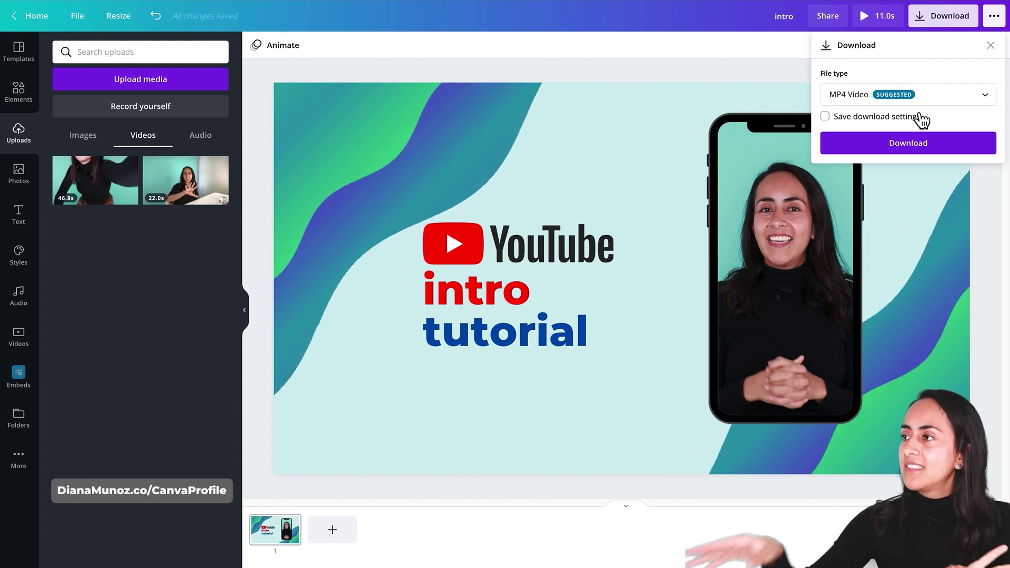
left_click(961, 151)
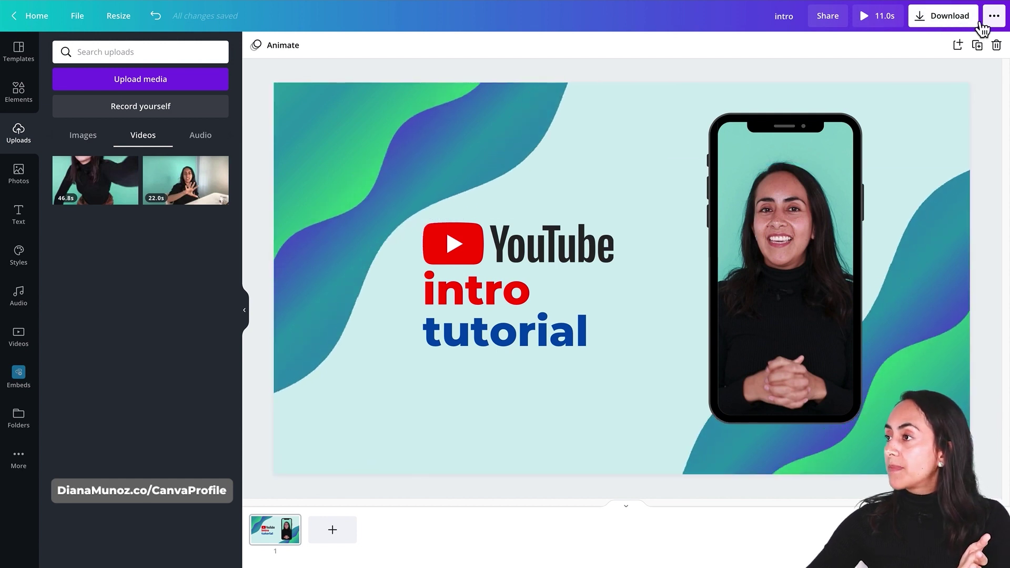
left_click(957, 25)
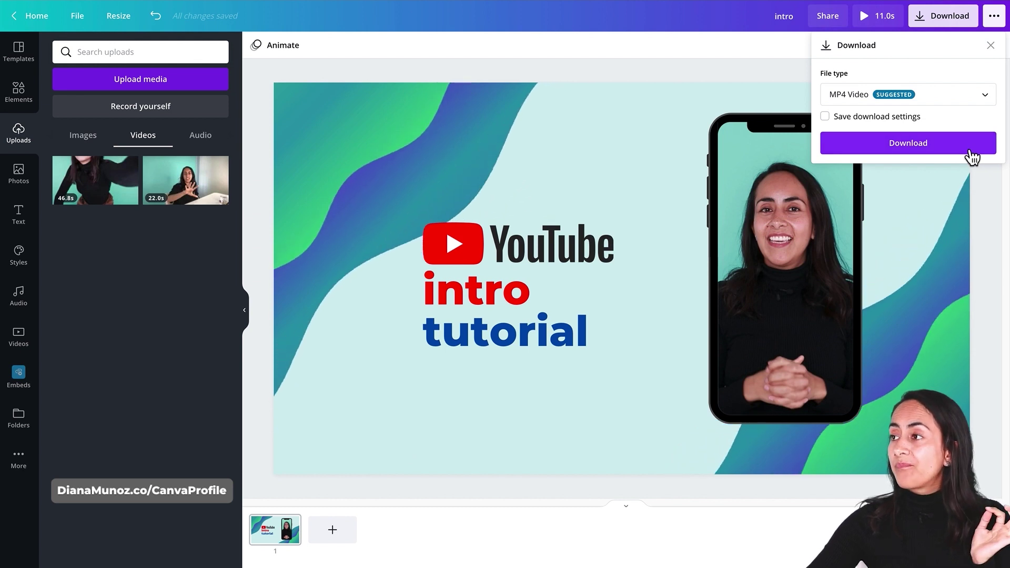
left_click(983, 203)
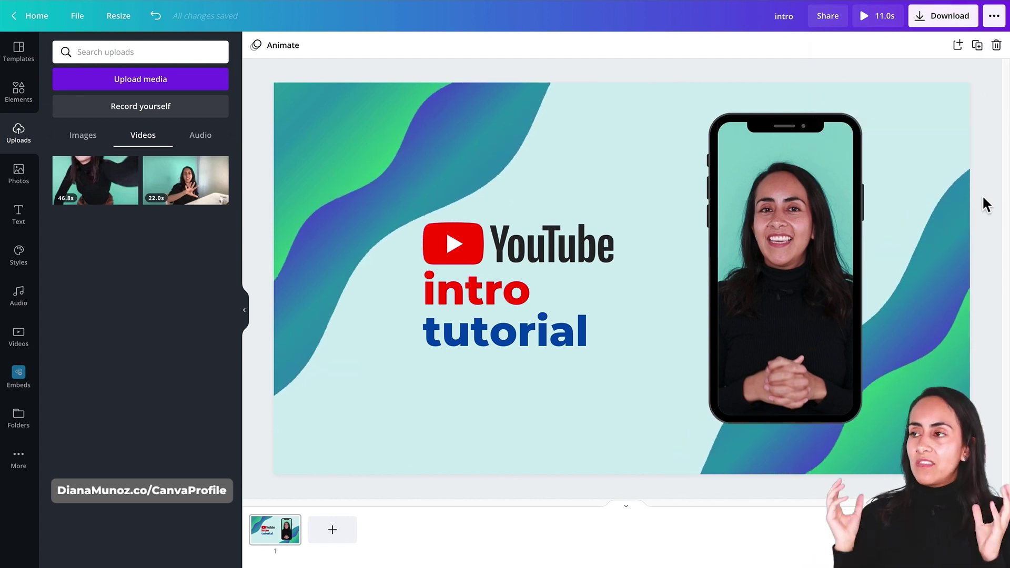